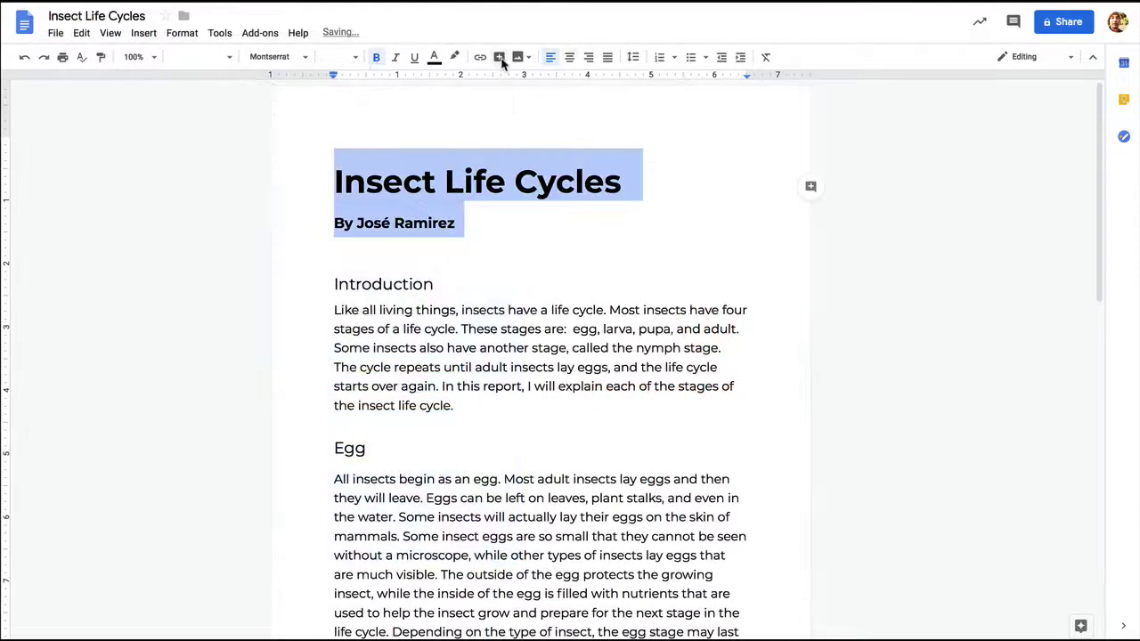
# Step: Center the title and byline, bold the Introduction heading, and make the Insect Life Cycles title dark red
pyautogui.hotkey('ctrl', 'shift', 'e')
pyautogui.moveTo(435, 284); pyautogui.dragTo(331, 283)
pyautogui.click(376, 57)
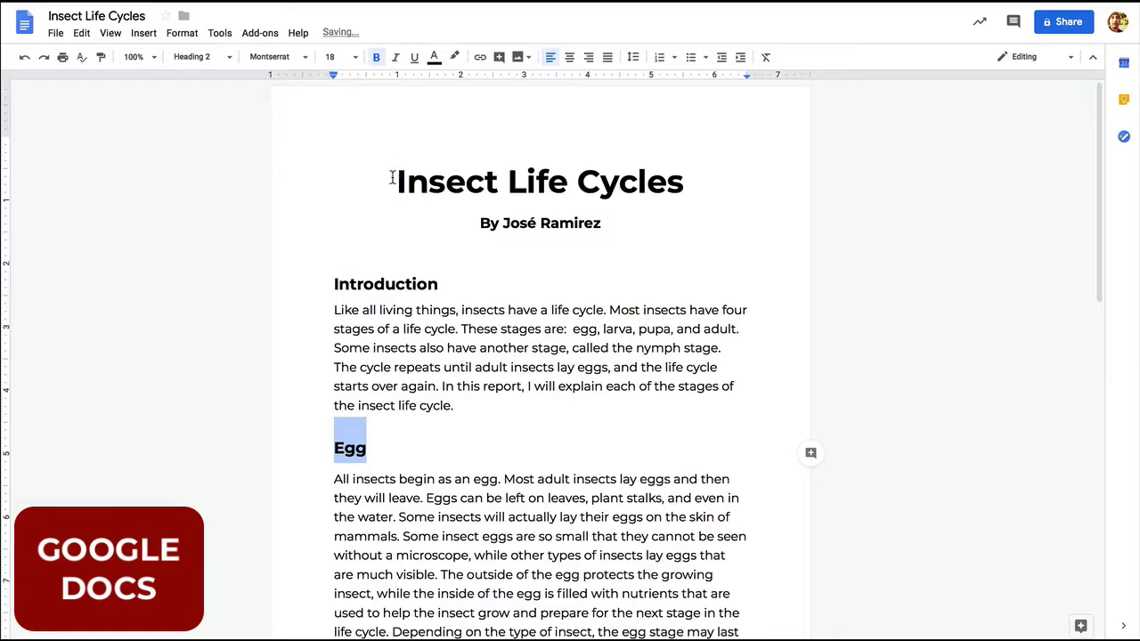
pyautogui.moveTo(391, 177); pyautogui.dragTo(684, 181)
pyautogui.click(434, 57)
pyautogui.click(439, 106)
# Step: Insert an insect life-cycle picture found through a web image search
pyautogui.click(517, 57)
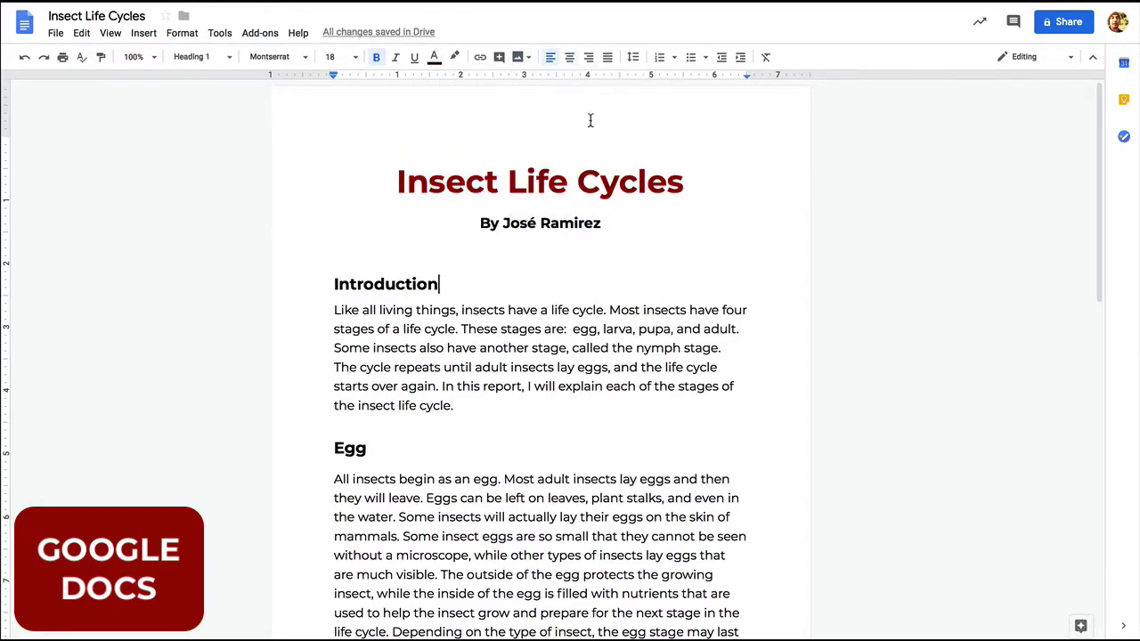
pyautogui.click(521, 57)
pyautogui.click(535, 101)
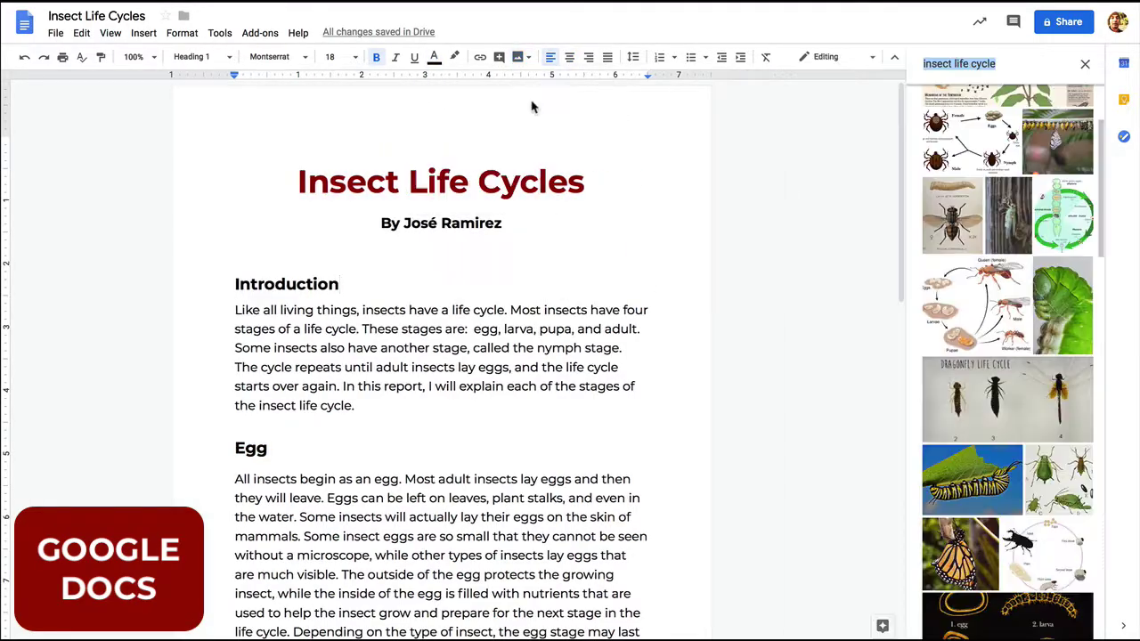
pyautogui.click(953, 302)
pyautogui.click(1052, 628)
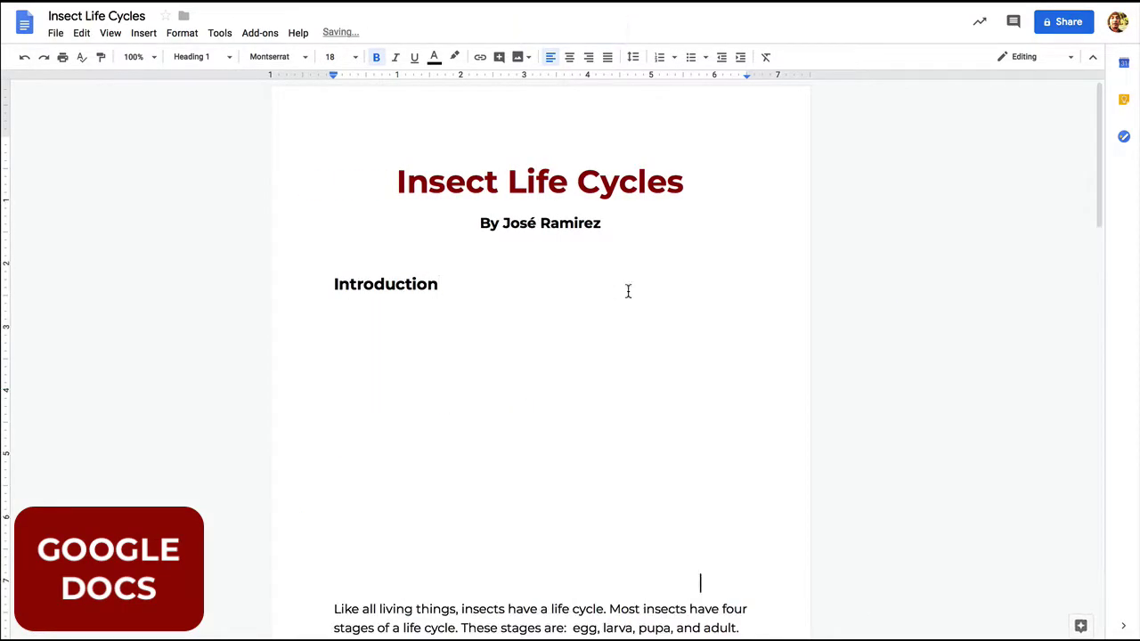
# Step: Set the picture to wrap text, shrink it, and move it beside the Introduction heading
pyautogui.click(387, 606)
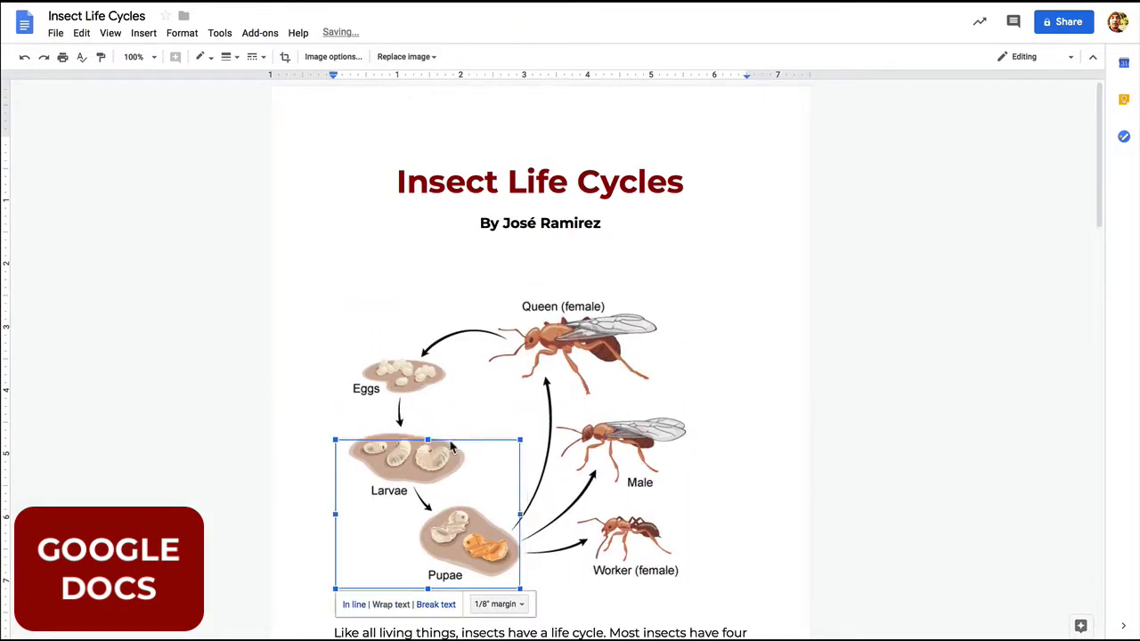
pyautogui.moveTo(456, 441); pyautogui.dragTo(412, 473)
pyautogui.moveTo(410, 534); pyautogui.dragTo(402, 340)
pyautogui.click(1093, 372)
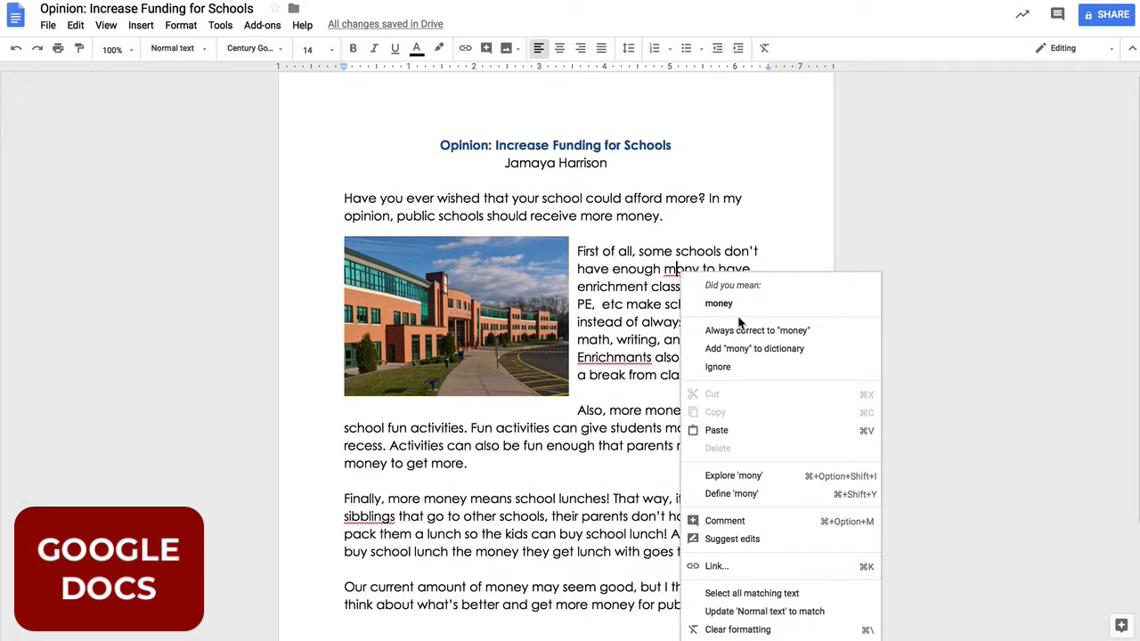
# Step: Correct the misspellings to money, Enrichments and siblings, and type the missing word 'other'
pyautogui.click(715, 312)
pyautogui.rightClick(618, 357)
pyautogui.click(668, 304)
pyautogui.rightClick(377, 514)
pyautogui.click(405, 103)
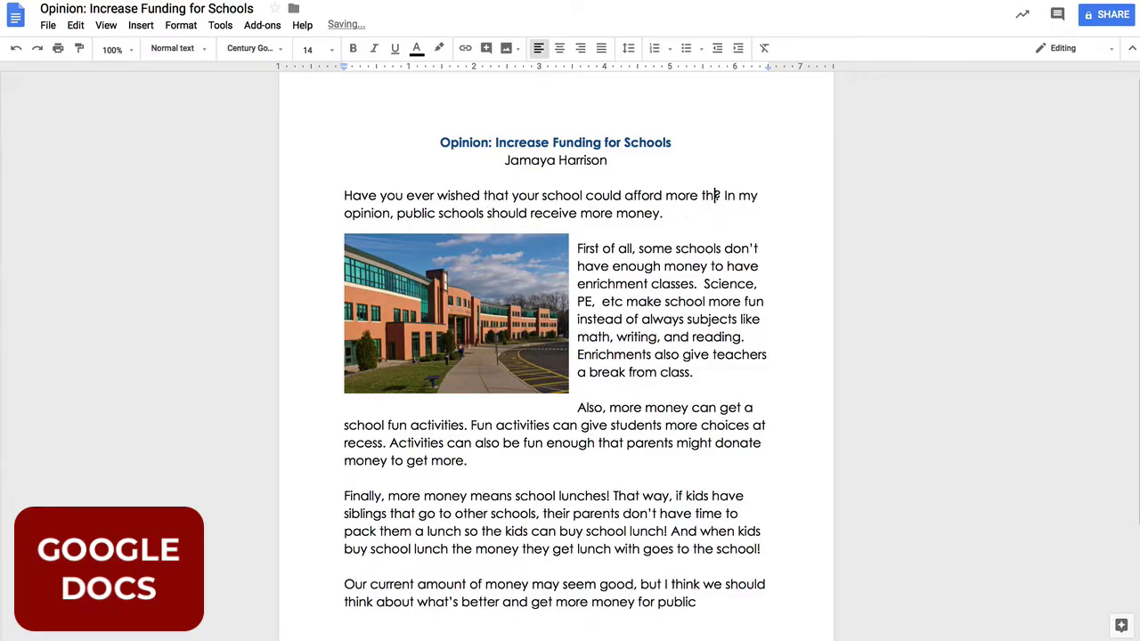
pyautogui.write('other? In my opinion, public schools should receive more')
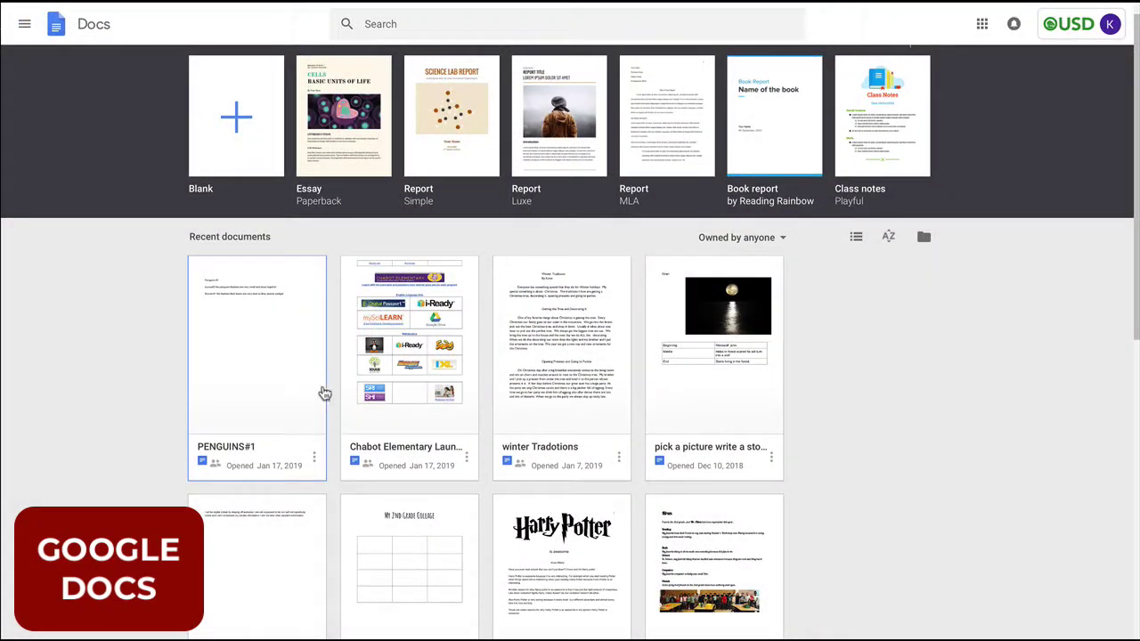
# Step: Open the PENGUINS#1 document and bring up the Math - Unit 4 Planner
pyautogui.click(283, 377)
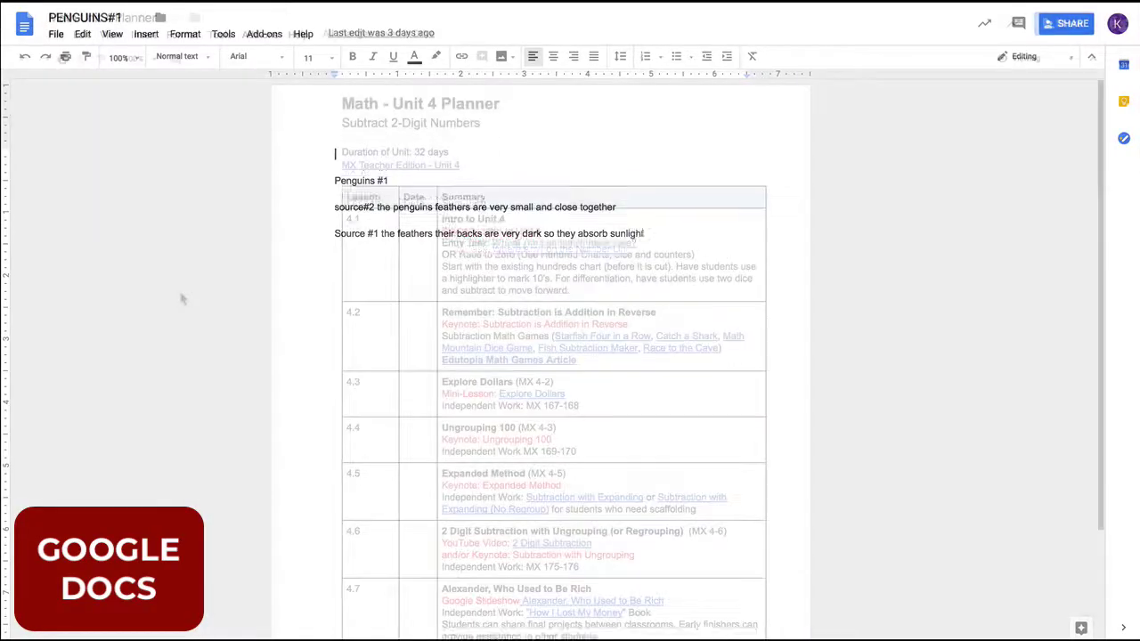
pyautogui.scroll(-5, 180, 299)
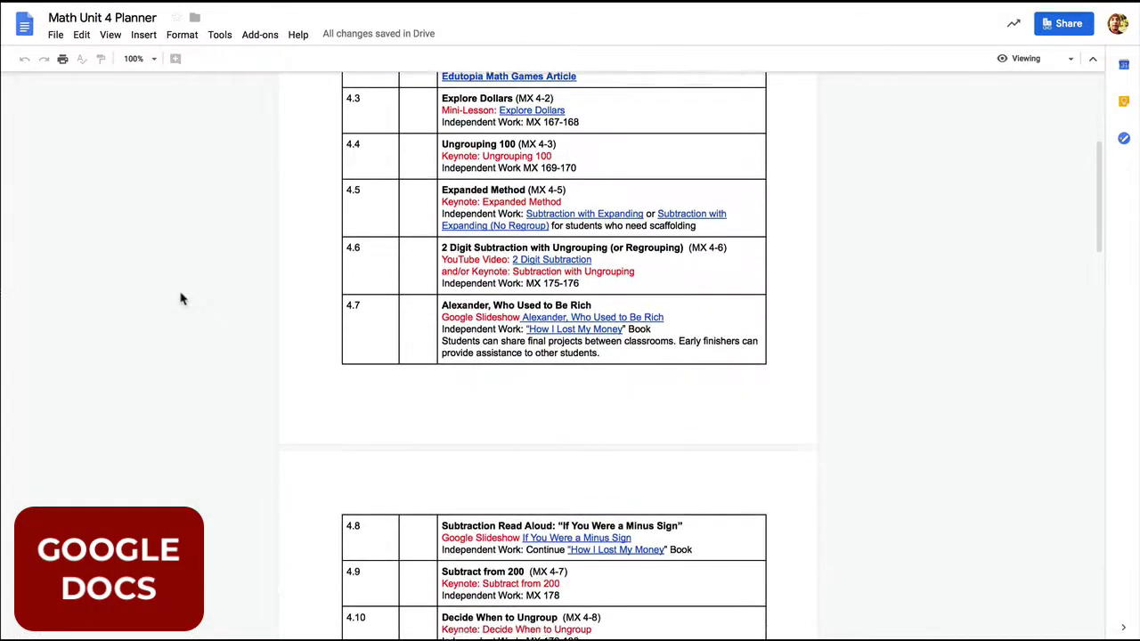
pyautogui.scroll(4, 181, 298)
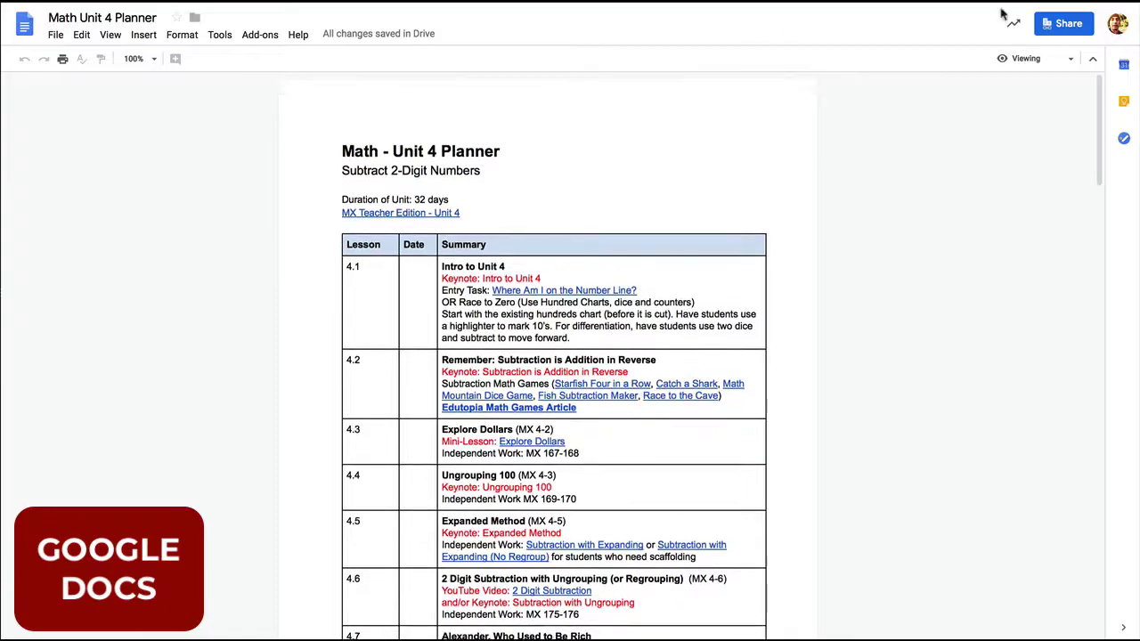
# Step: Share the planner by starting to enter a collaborator's name, then copy the sharing link
pyautogui.click(1061, 26)
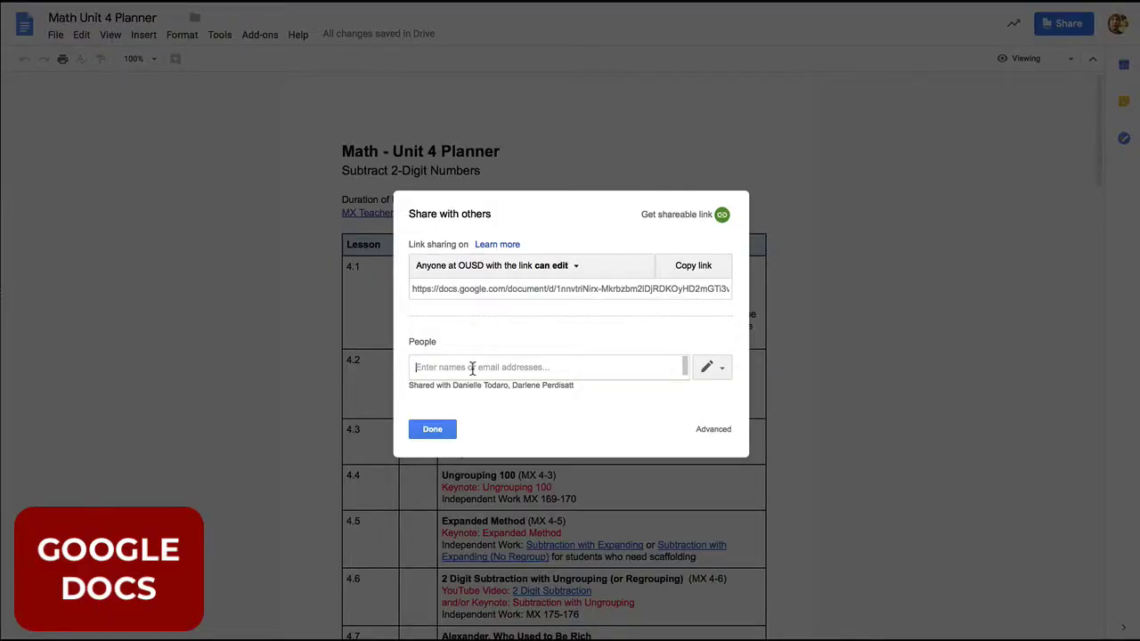
pyautogui.write('laura')
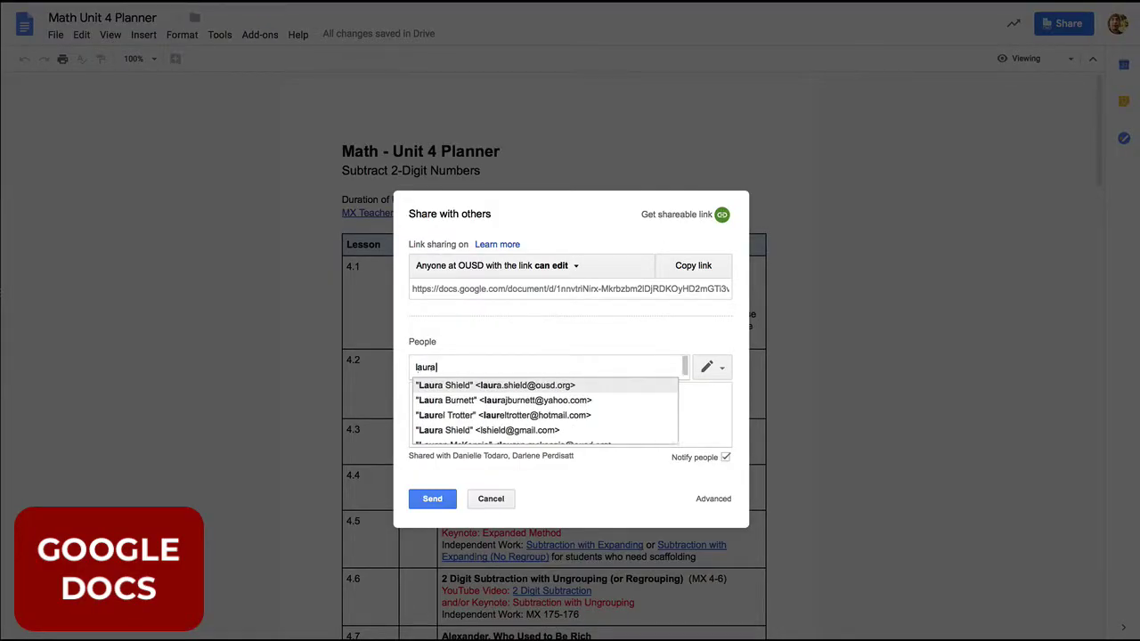
pyautogui.scroll(-1, 457, 405)
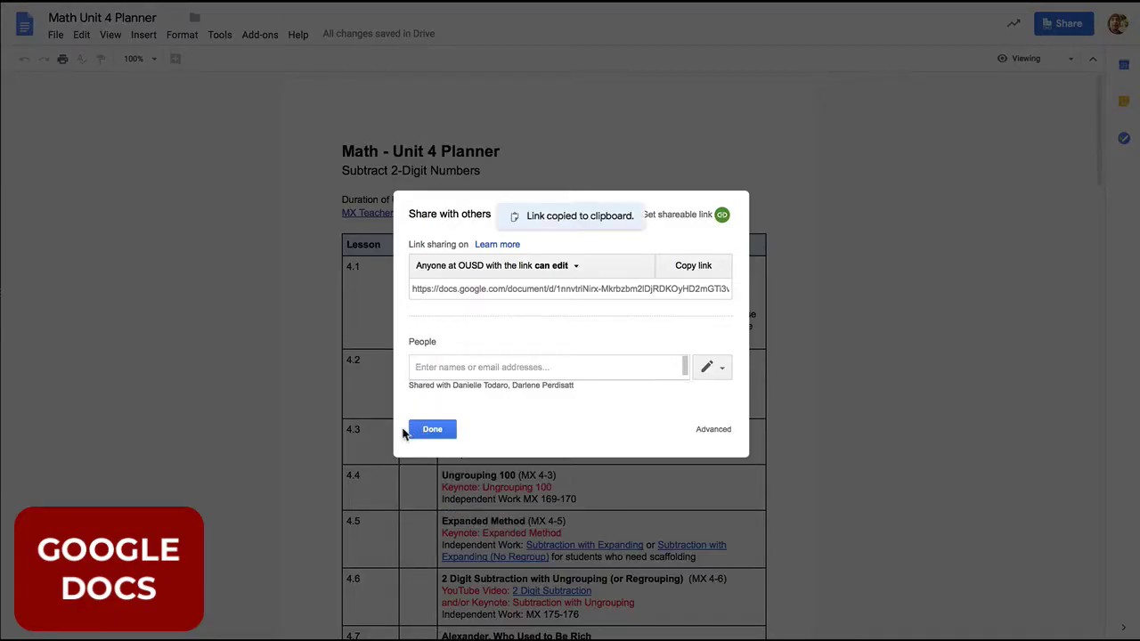
pyautogui.click(421, 430)
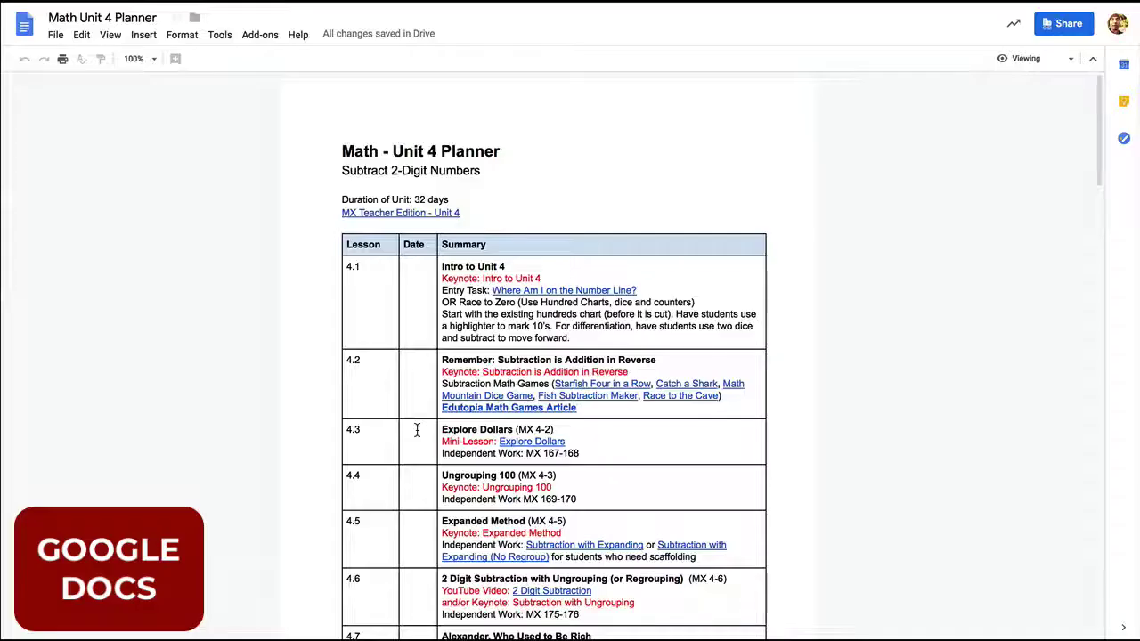
# Step: Follow the Edutopia Math Games Article link in the planner table and scroll through it
pyautogui.scroll(-1, 474, 397)
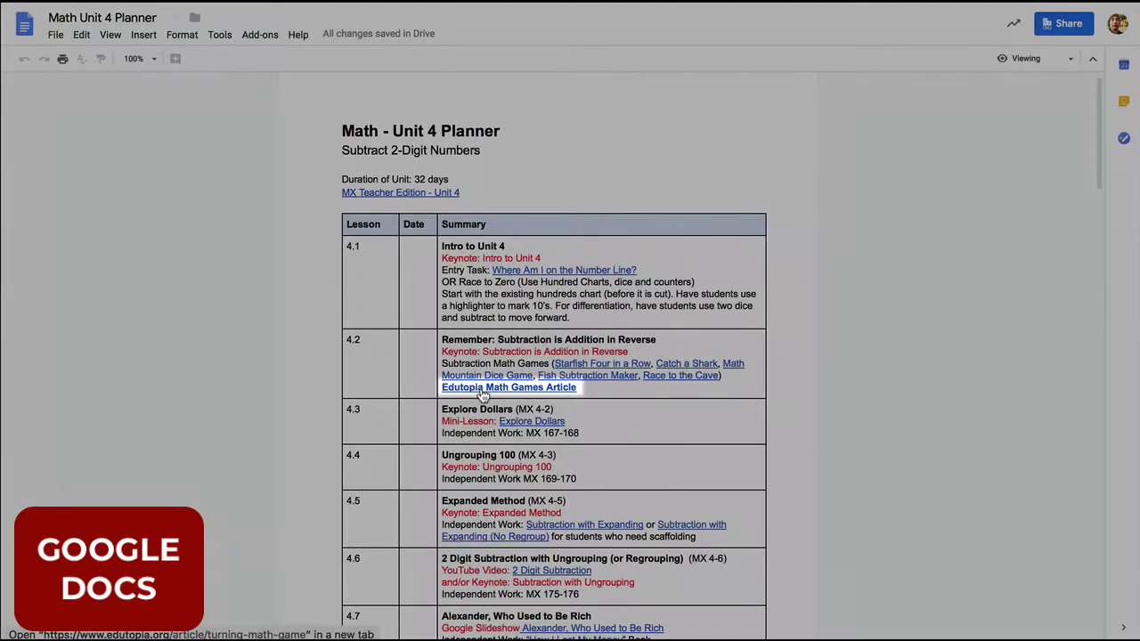
pyautogui.click(481, 388)
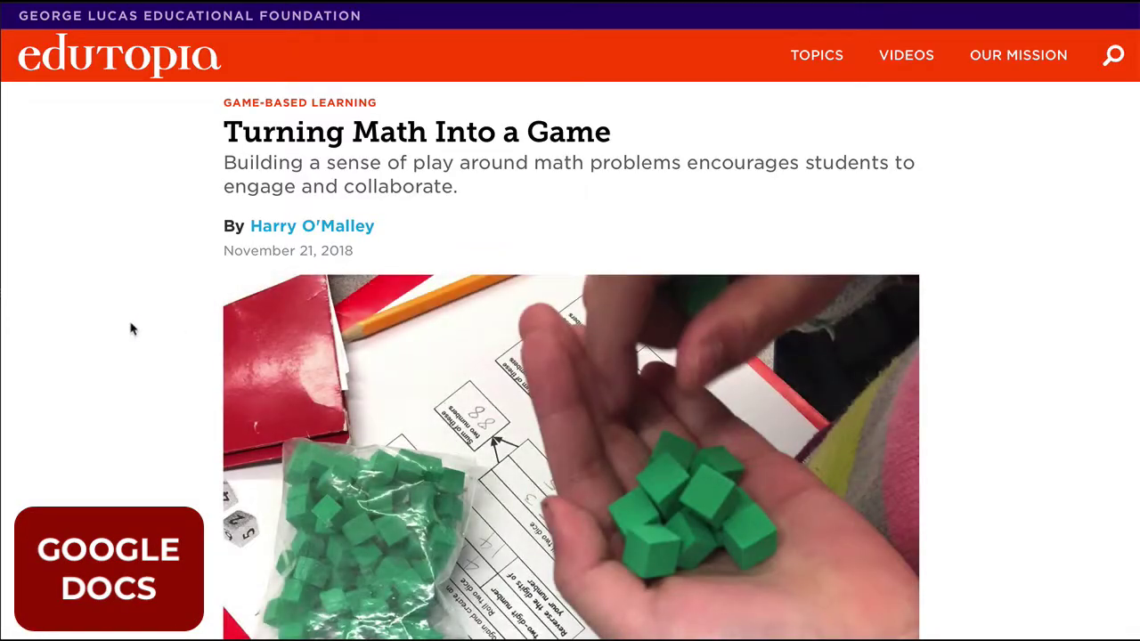
pyautogui.scroll(-5, 78, 324)
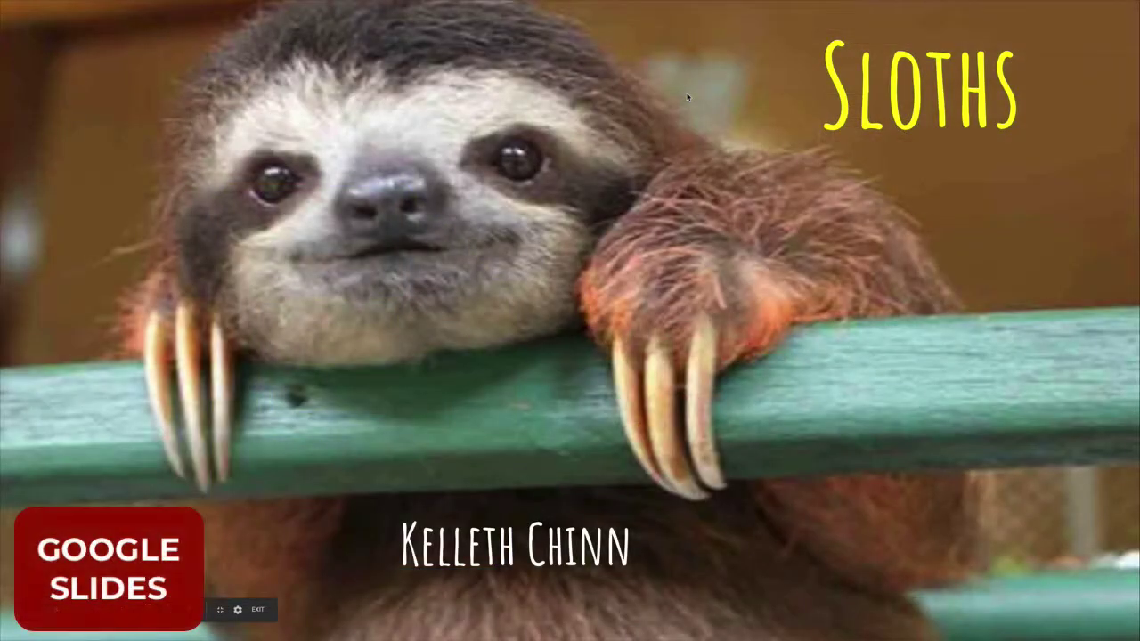
# Step: Advance from the Sloths title slide to the next slide
pyautogui.press('Right')
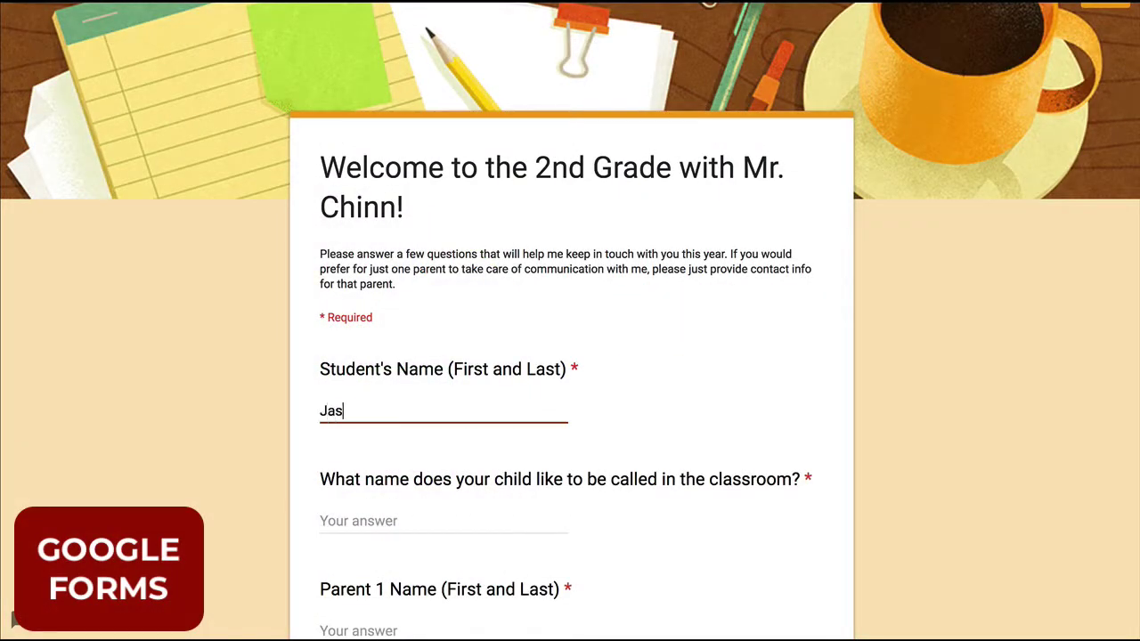
# Step: Scroll through the quiz forms and the survey's pie and bar response charts
pyautogui.scroll(-2, 389, 408)
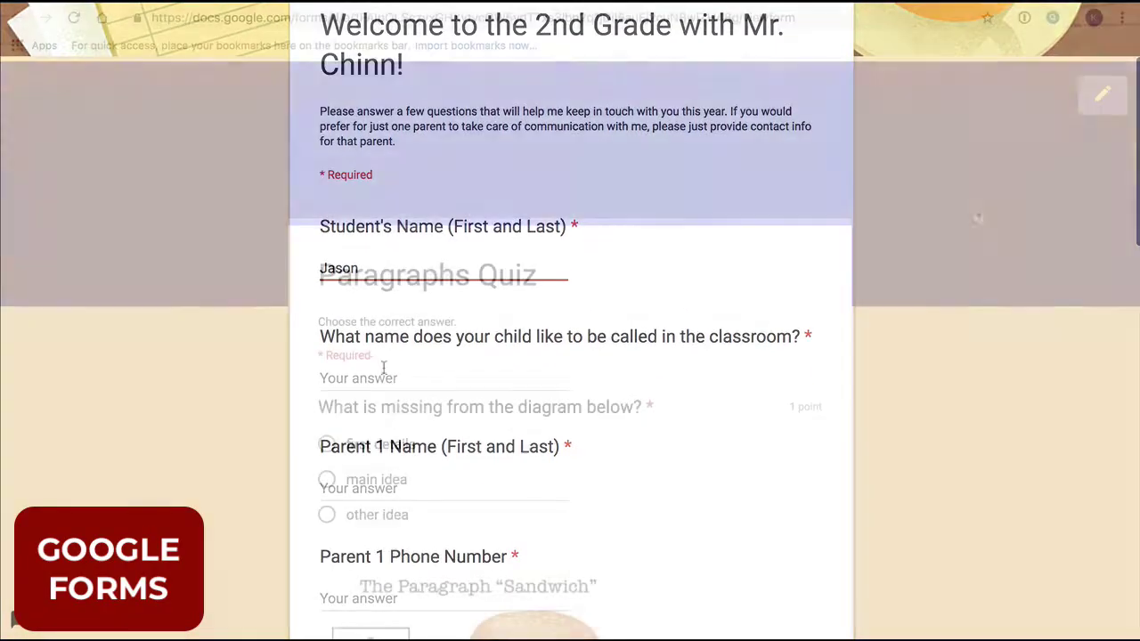
pyautogui.scroll(-2, 961, 230)
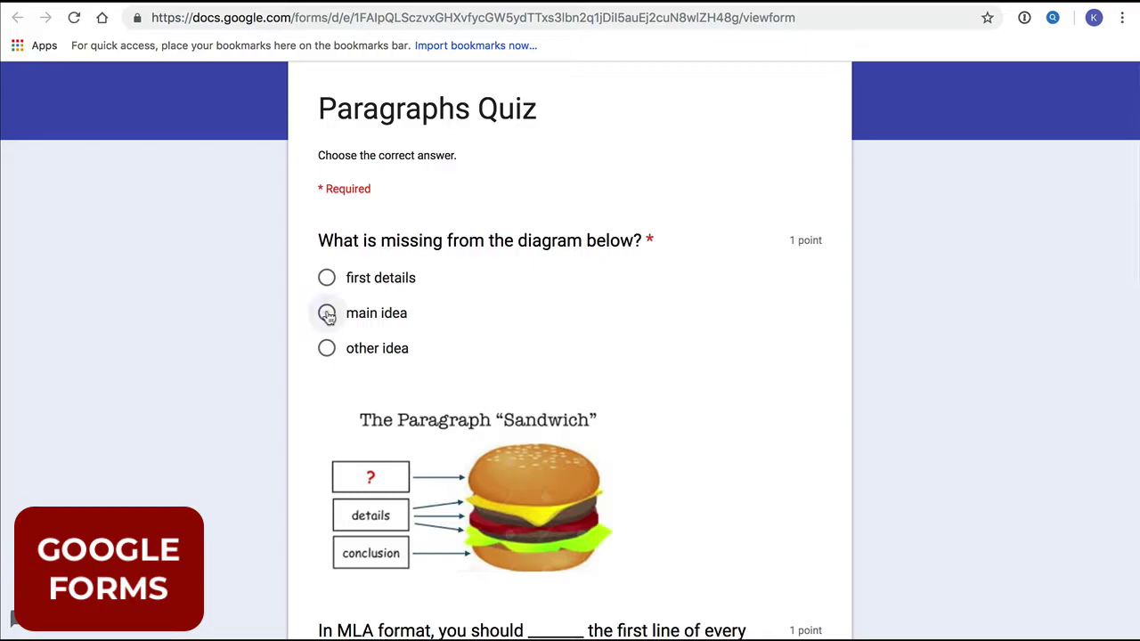
pyautogui.scroll(-1, 609, 358)
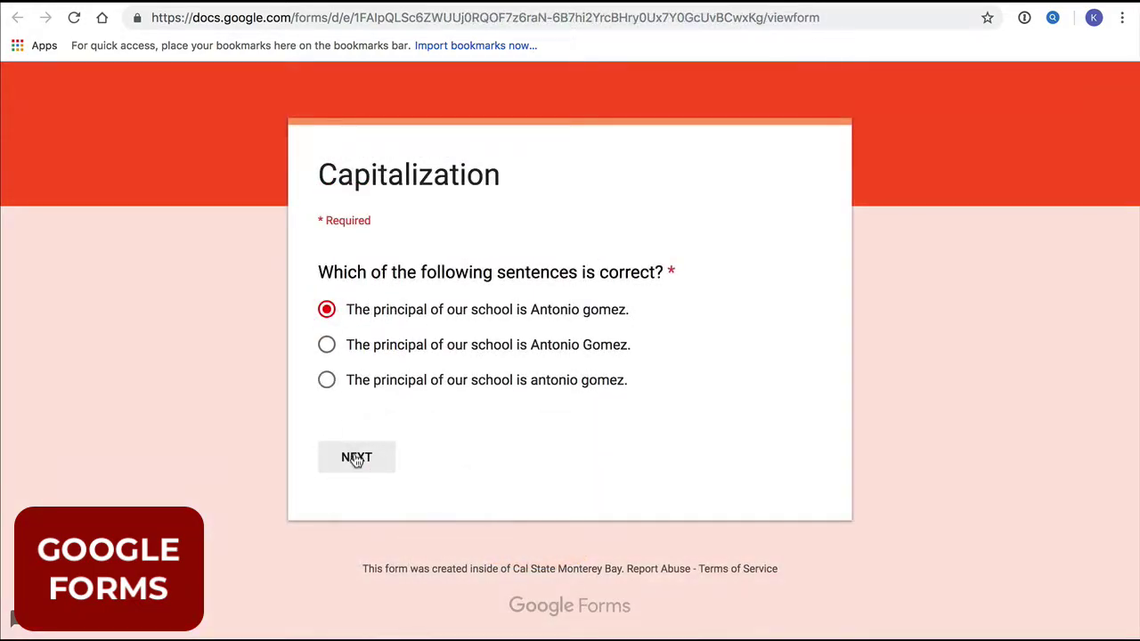
pyautogui.scroll(-3, 656, 470)
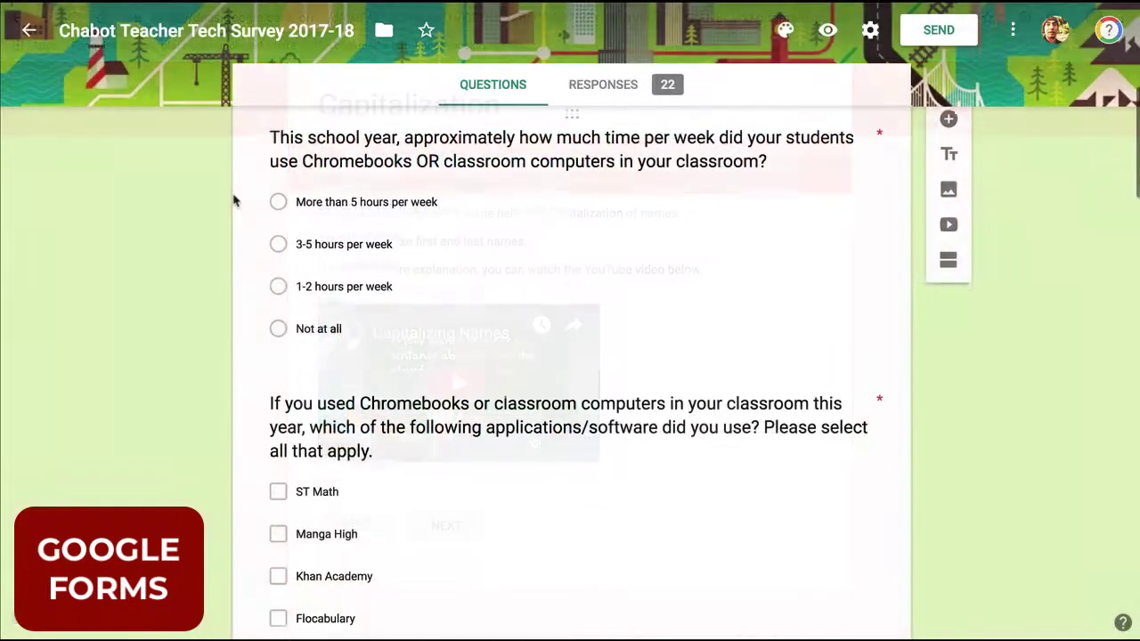
pyautogui.scroll(-3, 234, 198)
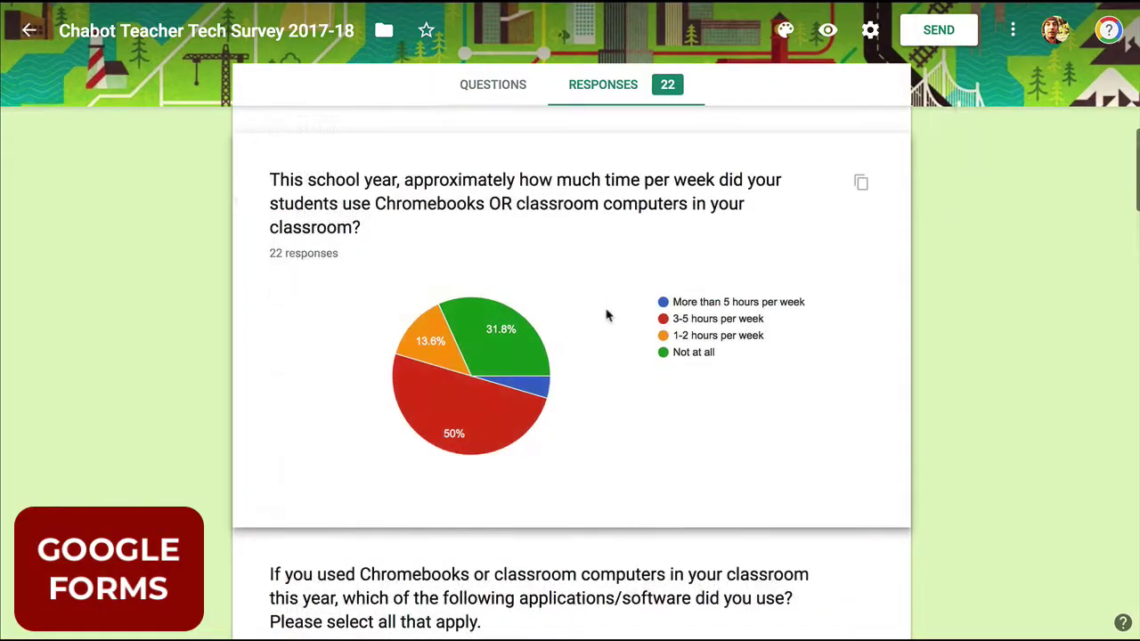
pyautogui.scroll(-3, 607, 314)
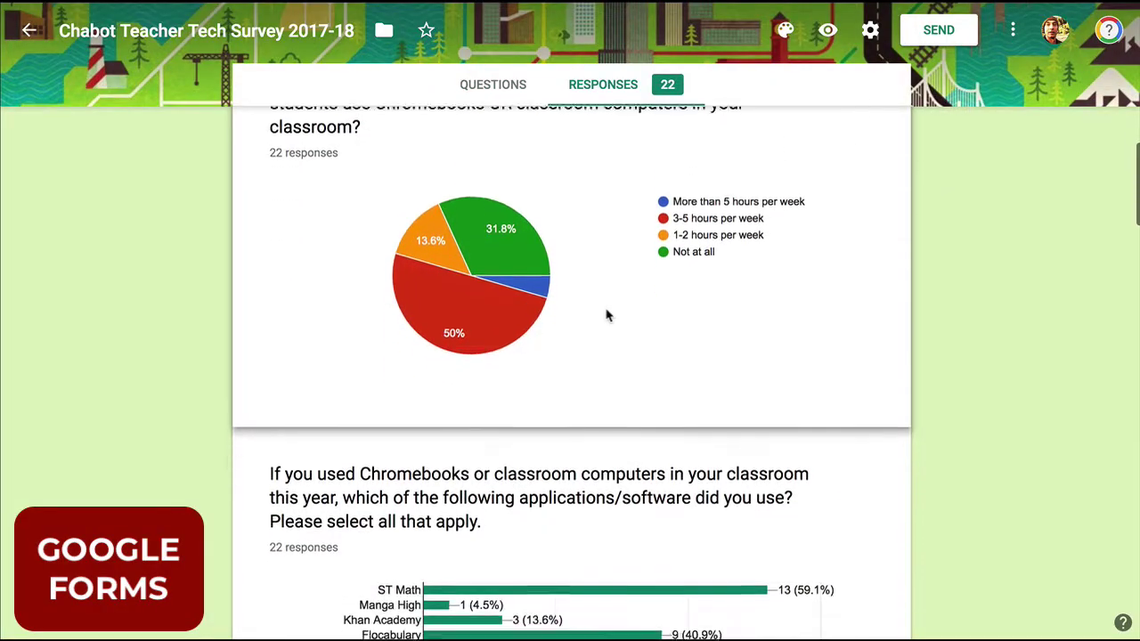
pyautogui.scroll(-2, 607, 314)
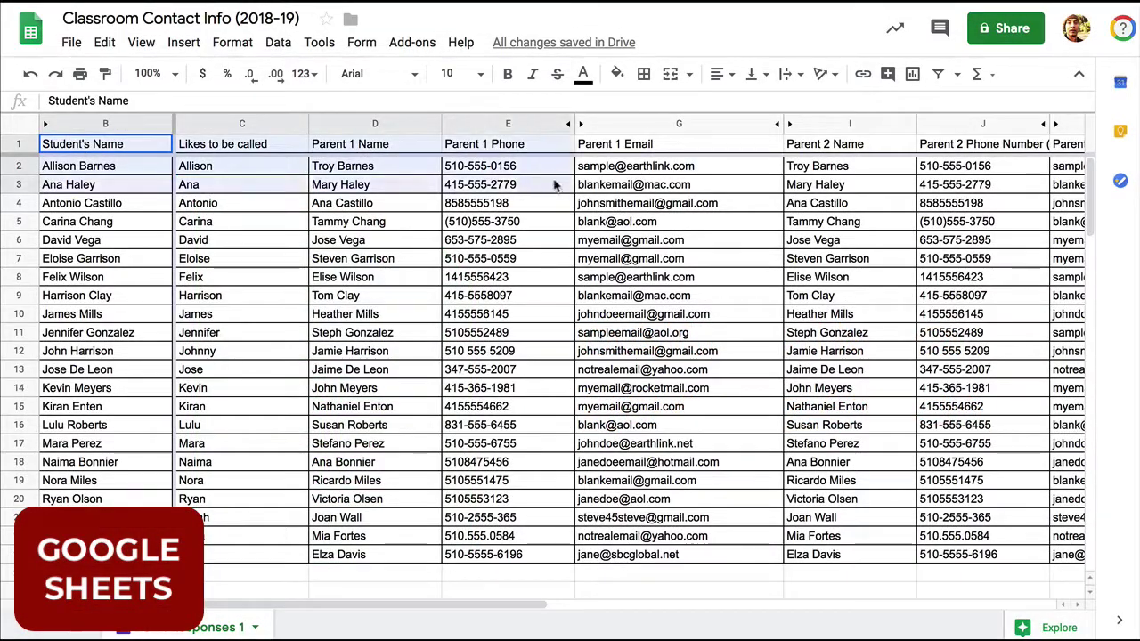
# Step: Bold the header cells B1:K1 and scroll sideways to check the columns
pyautogui.moveTo(554, 184); pyautogui.dragTo(1072, 149)
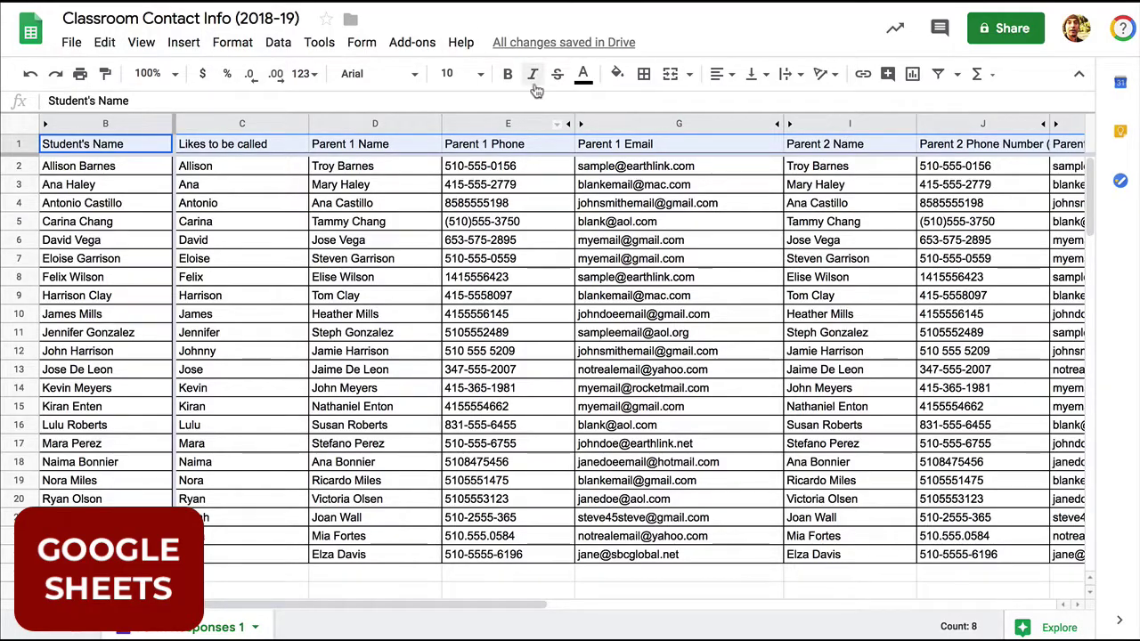
pyautogui.click(508, 78)
pyautogui.hscroll(8, 726, 299)
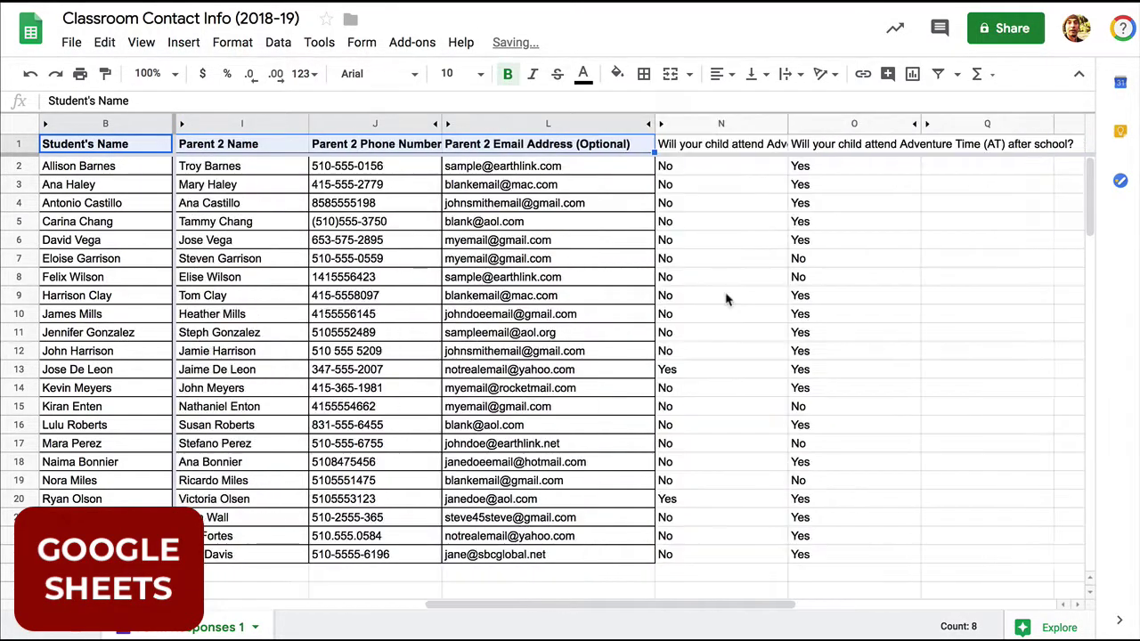
pyautogui.hscroll(-7, 726, 299)
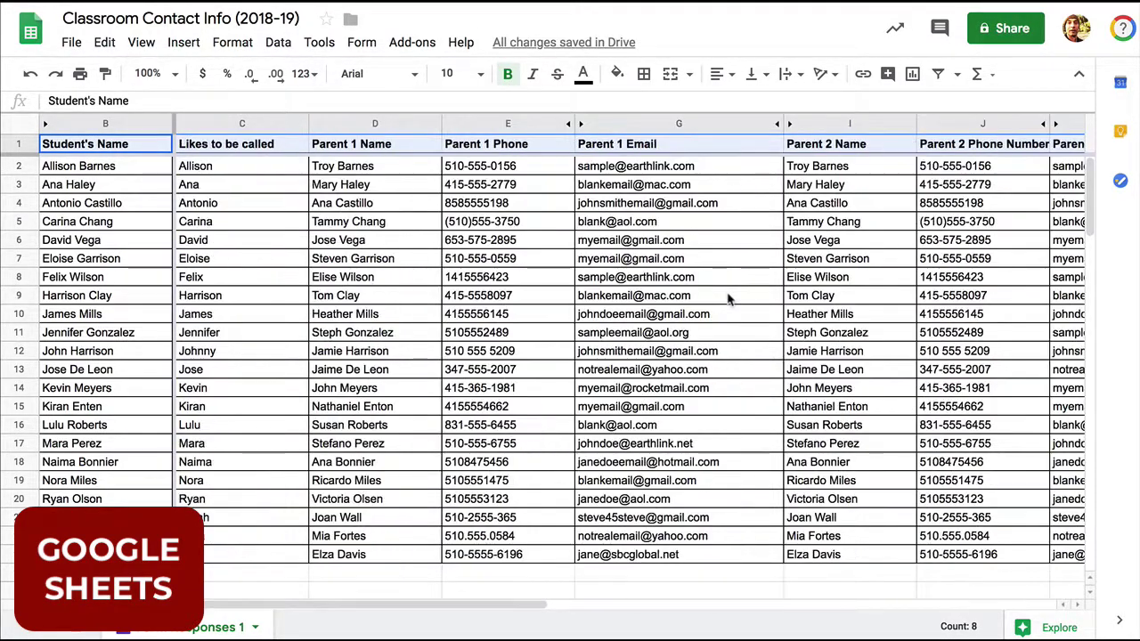
pyautogui.hscroll(1, 726, 299)
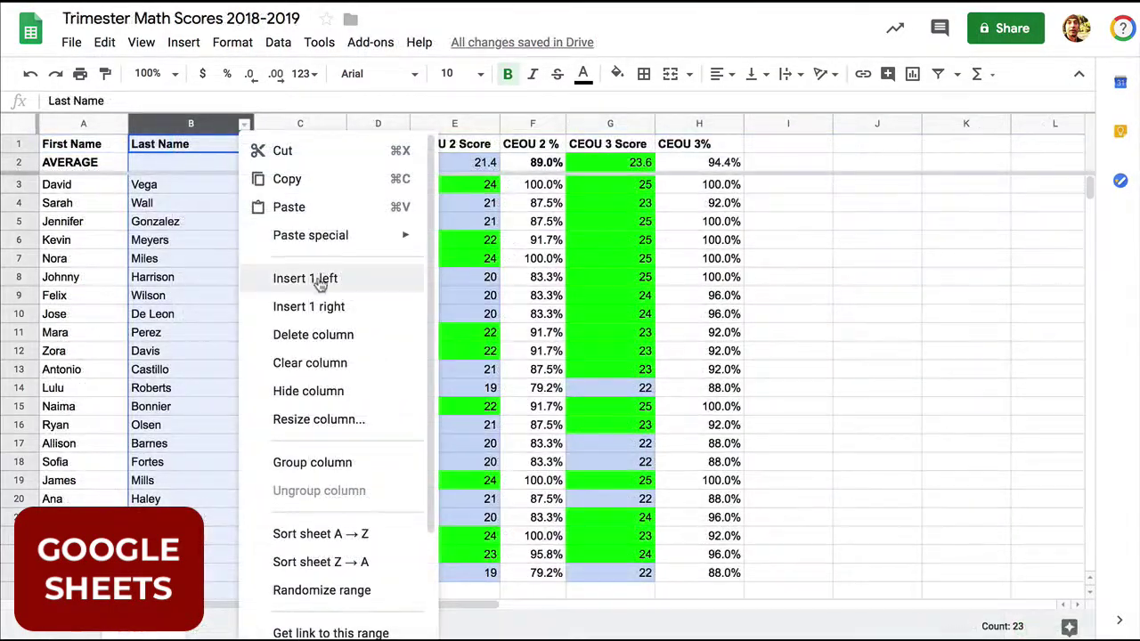
# Step: Sort the math scores A→Z by Last Name, then Z→A by CEOU 3 Score
pyautogui.click(321, 534)
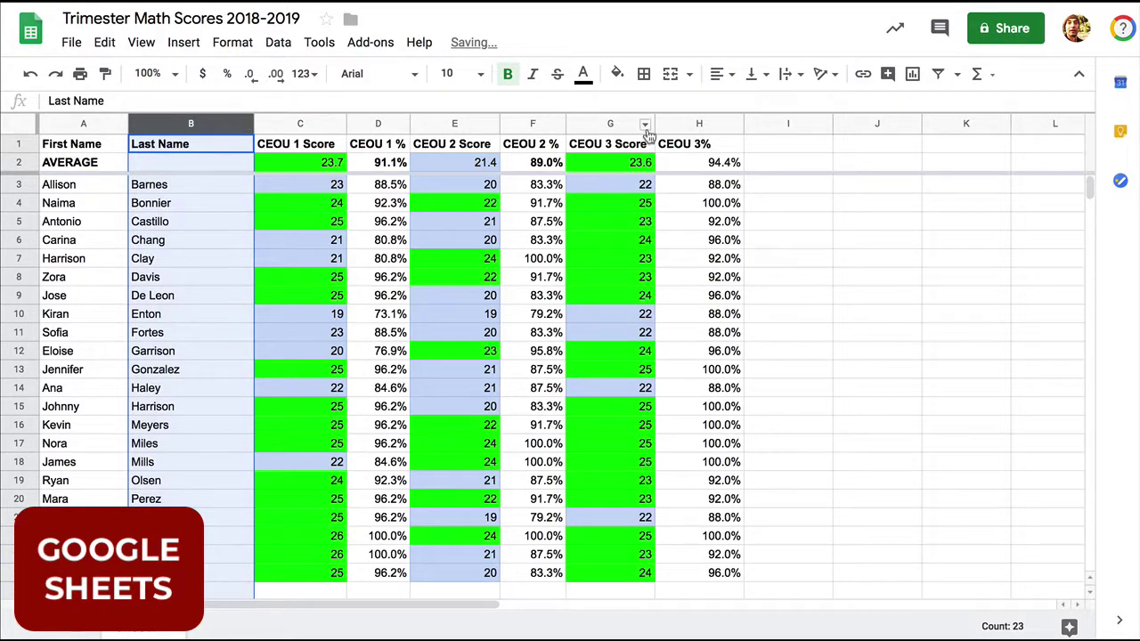
pyautogui.click(646, 126)
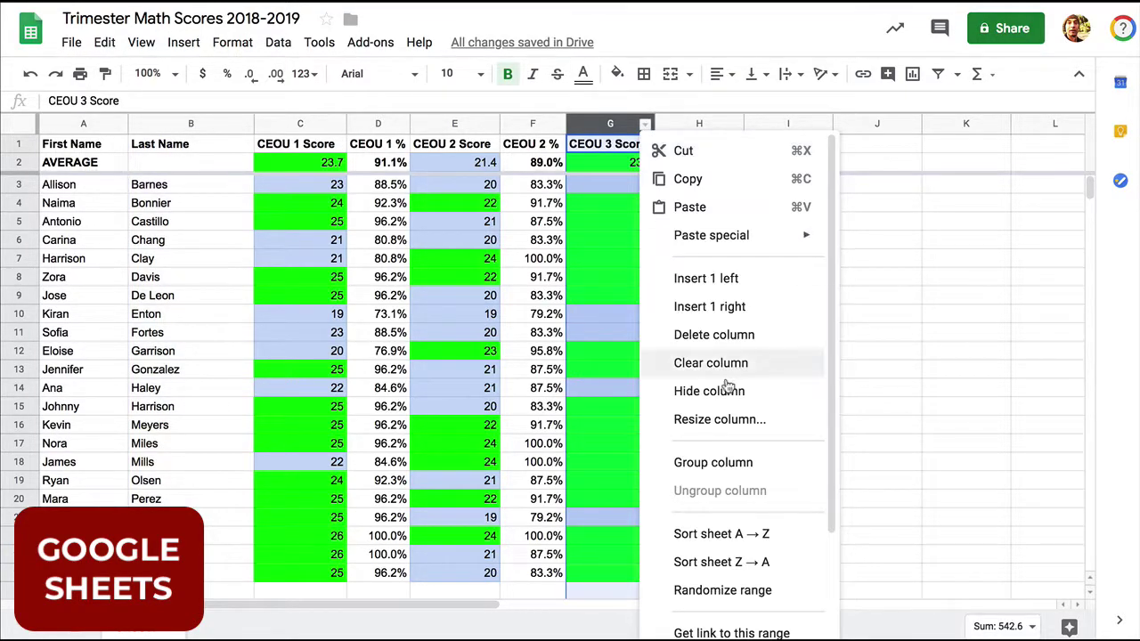
pyautogui.click(744, 562)
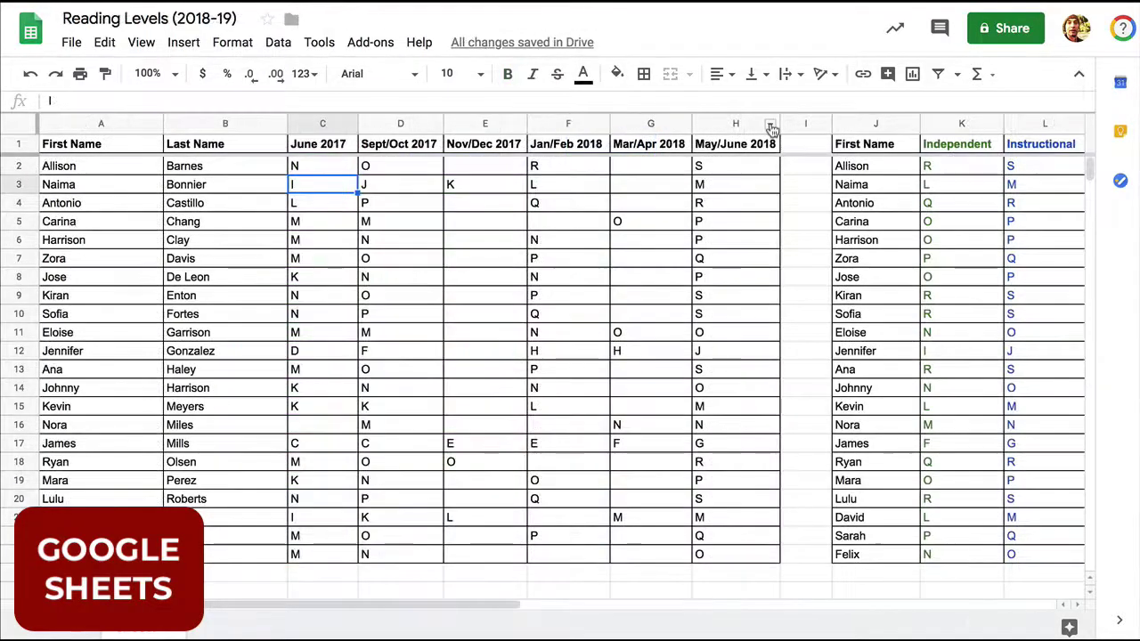
# Step: Sort the Reading Levels sheet A→Z by the May/June 2018 column
pyautogui.click(771, 126)
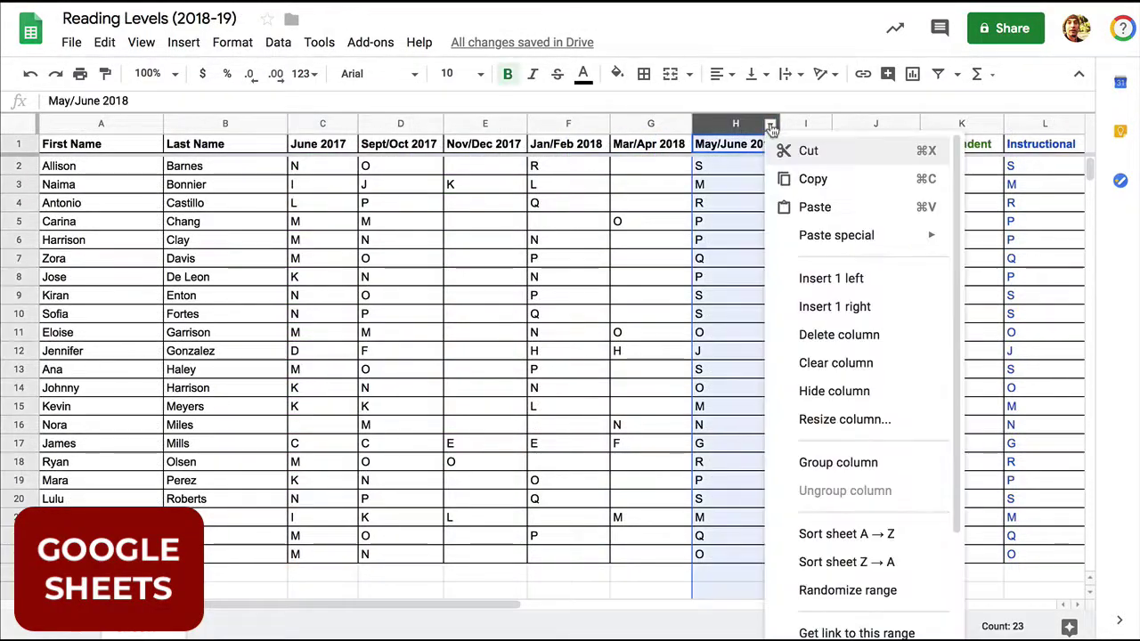
pyautogui.click(860, 535)
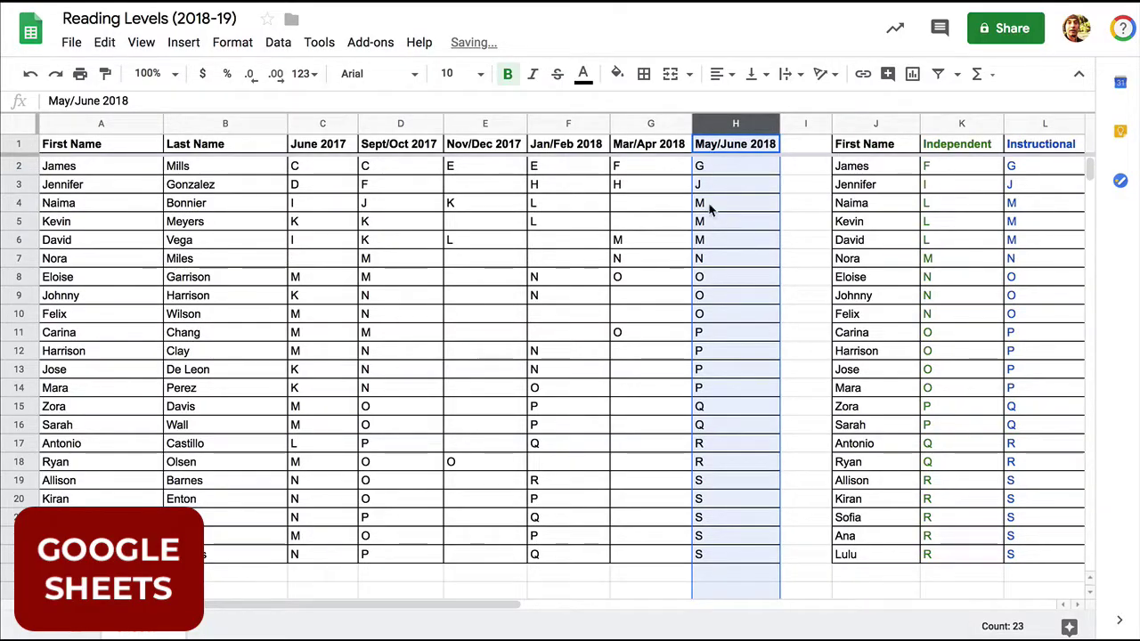
pyautogui.click(712, 260)
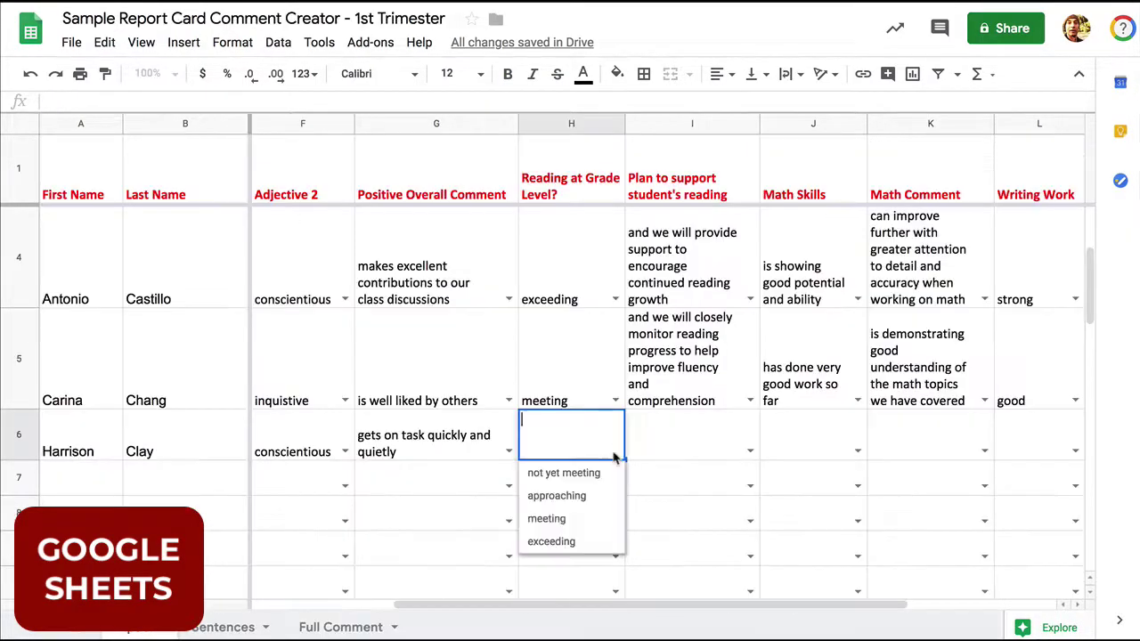
# Step: For row 6, choose the support services reading phrase, 'has done very good work so far', and 'can improve further' math comment
pyautogui.click(555, 493)
pyautogui.click(749, 450)
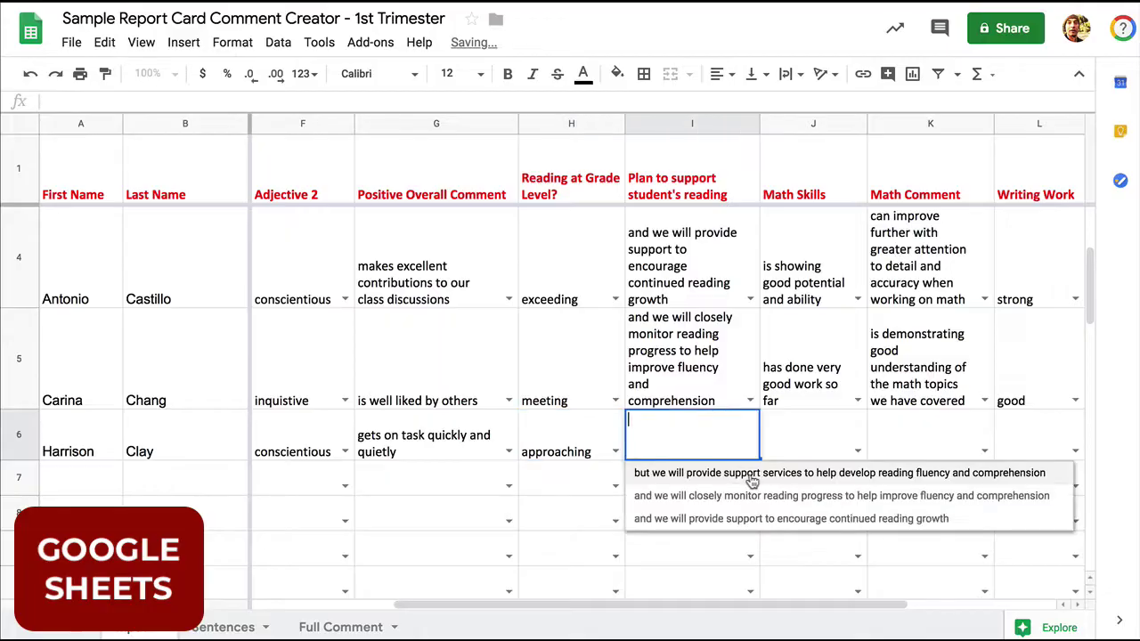
pyautogui.click(801, 471)
pyautogui.click(858, 486)
pyautogui.click(841, 598)
pyautogui.click(984, 485)
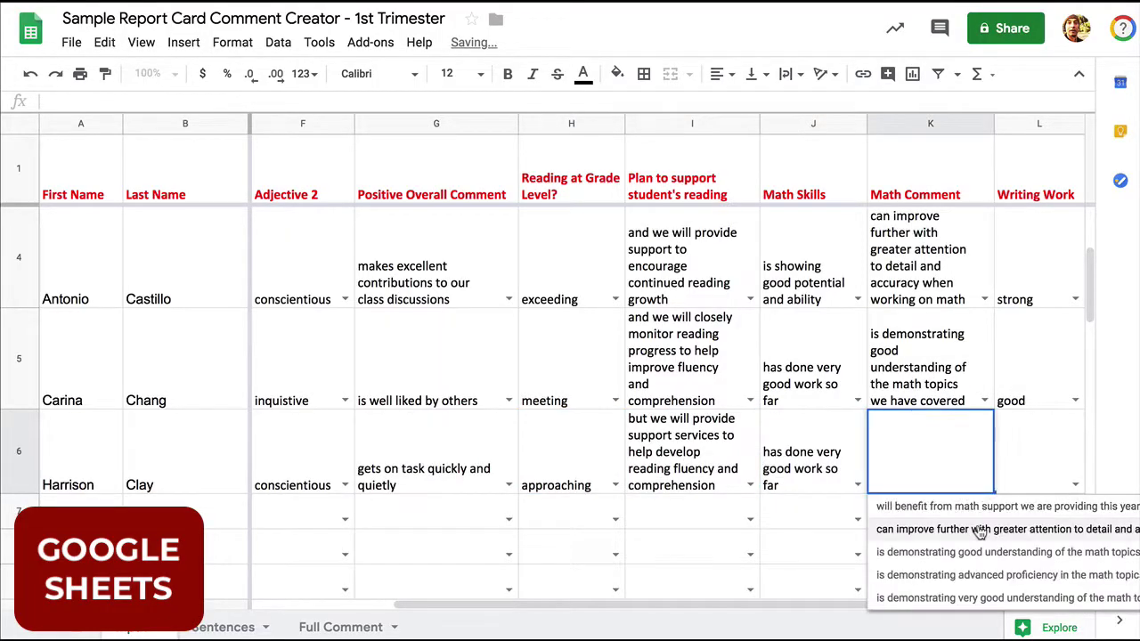
pyautogui.click(998, 529)
# Step: Set row 6's writing work to good and add the more descriptive language sentence
pyautogui.hscroll(3, 1003, 515)
pyautogui.click(808, 501)
pyautogui.click(746, 544)
pyautogui.click(926, 501)
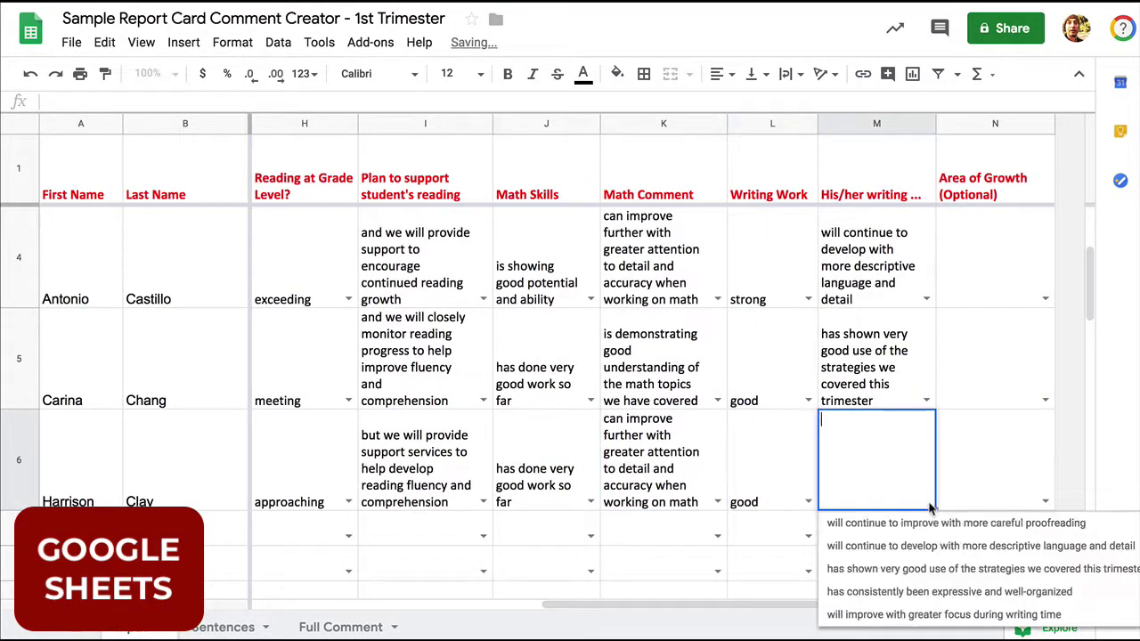
pyautogui.click(932, 545)
# Step: Switch to the Full Comment sheet and inspect the row 6 and row 5 comments
pyautogui.click(359, 627)
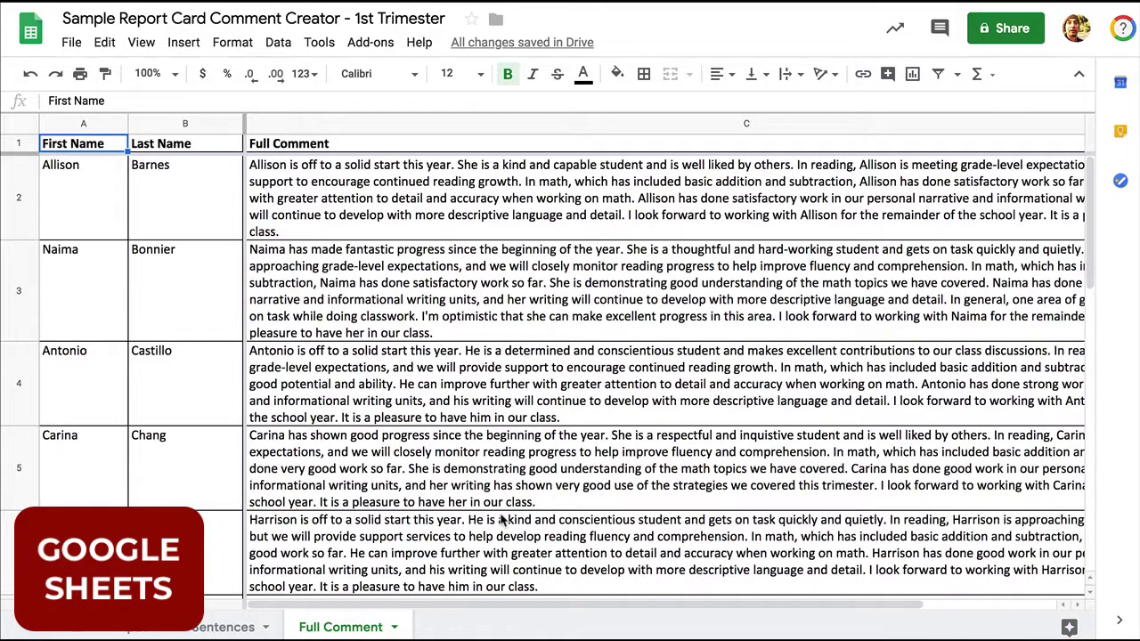
pyautogui.click(595, 531)
pyautogui.click(695, 481)
pyautogui.scroll(-1, 696, 482)
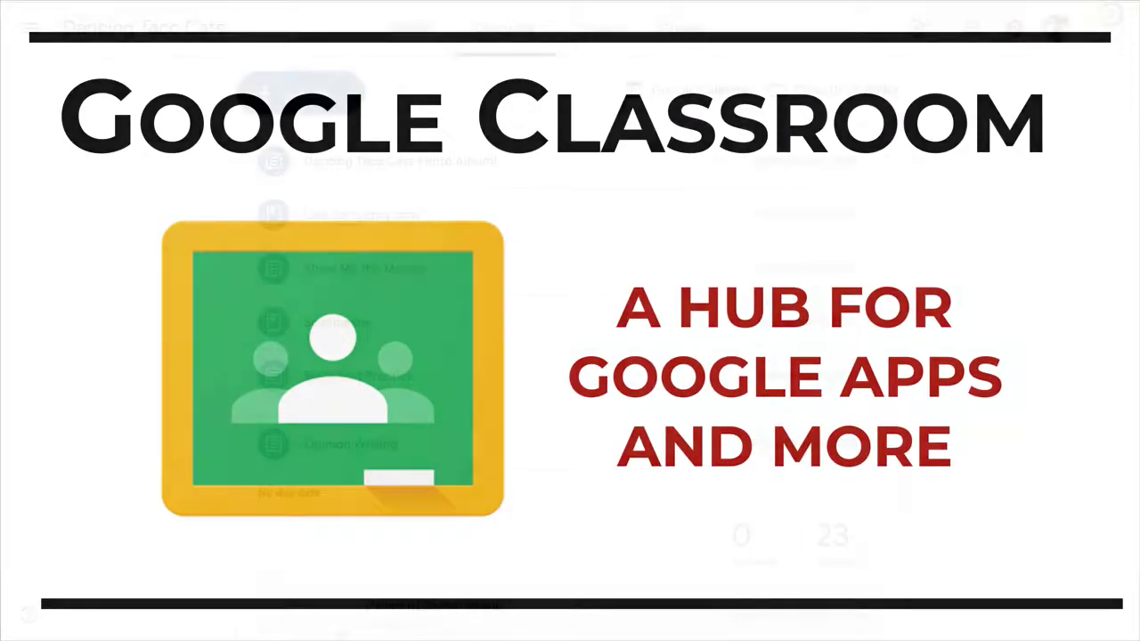
# Step: Create a new assignment titled 'Opinion Writing'
pyautogui.click(308, 151)
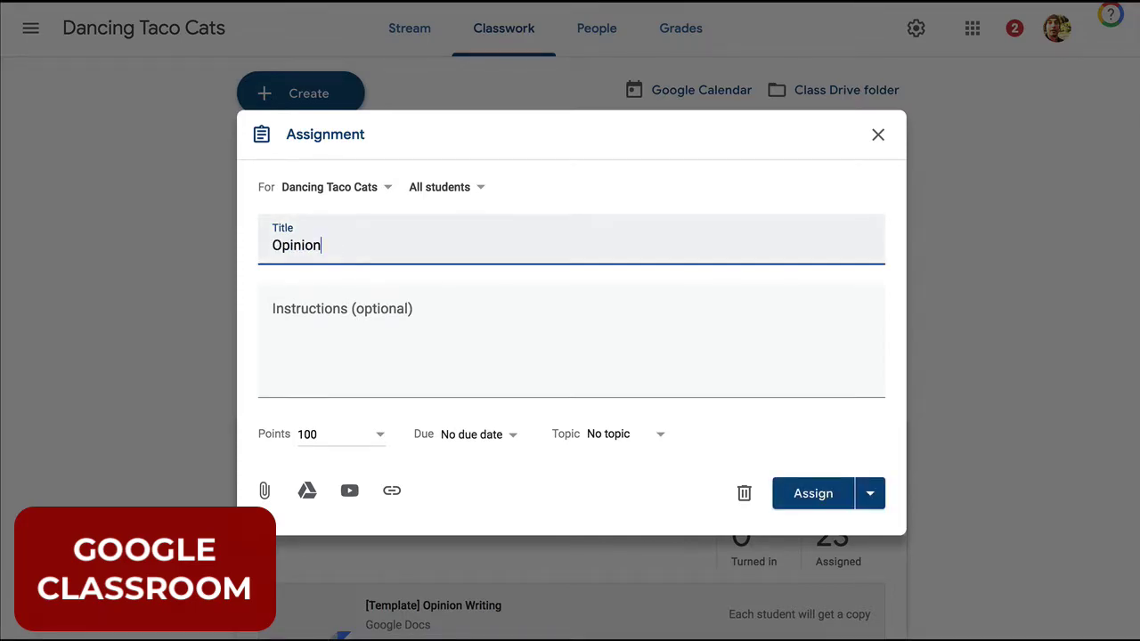
pyautogui.write('Opinion Writi')
pyautogui.write('ng')
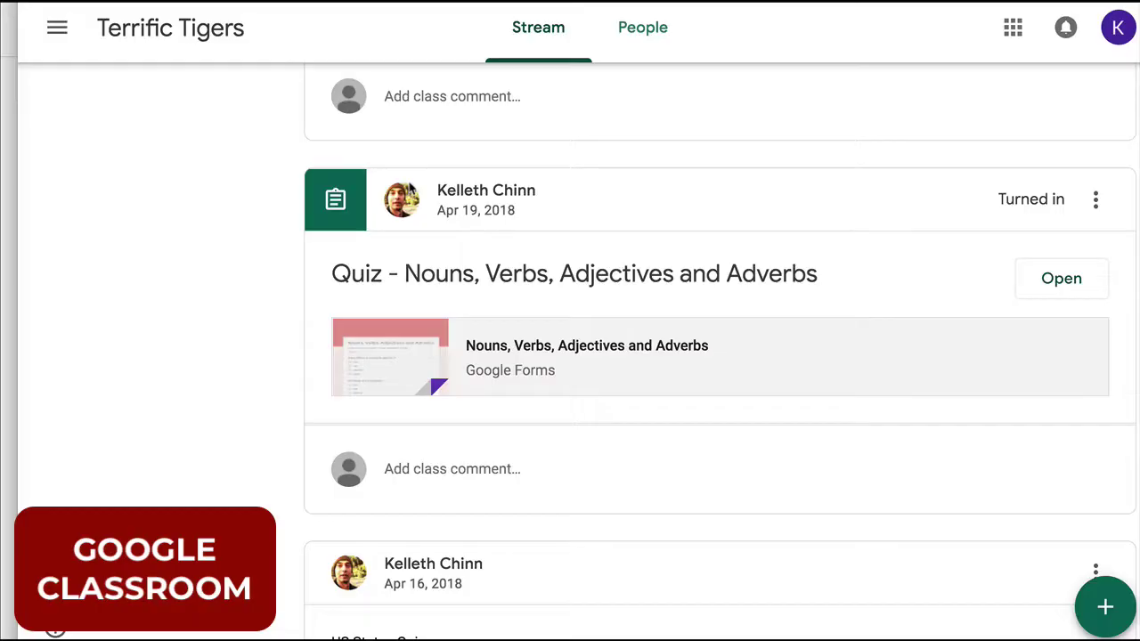
# Step: Grade the student's essay 98 out of 100
pyautogui.scroll(-3, 410, 187)
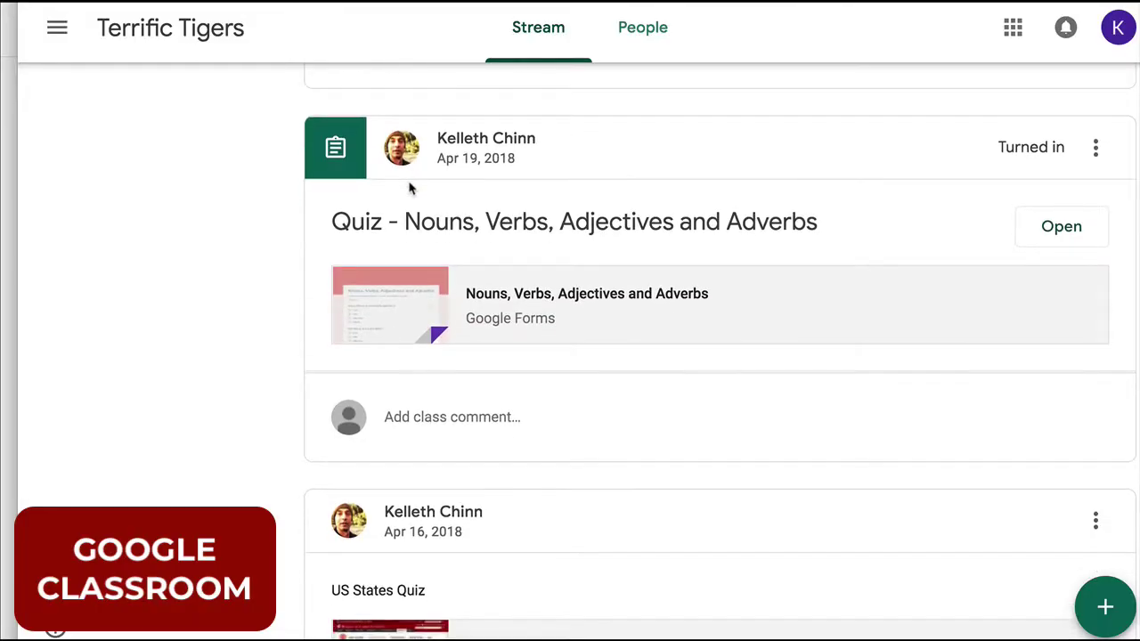
pyautogui.scroll(-1, 409, 187)
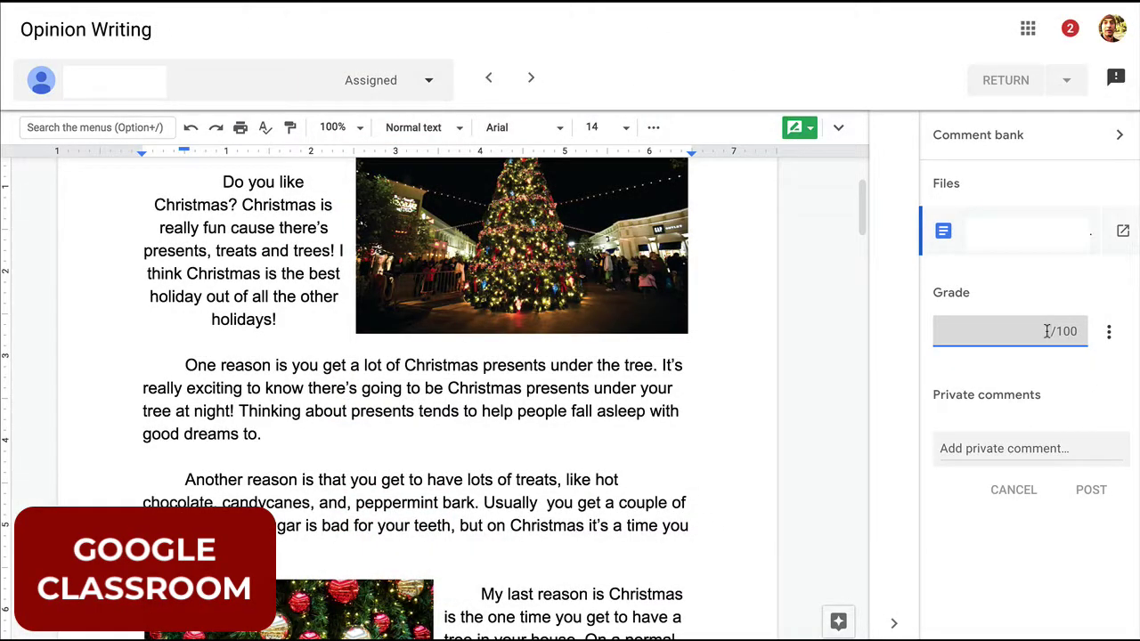
pyautogui.write('98')
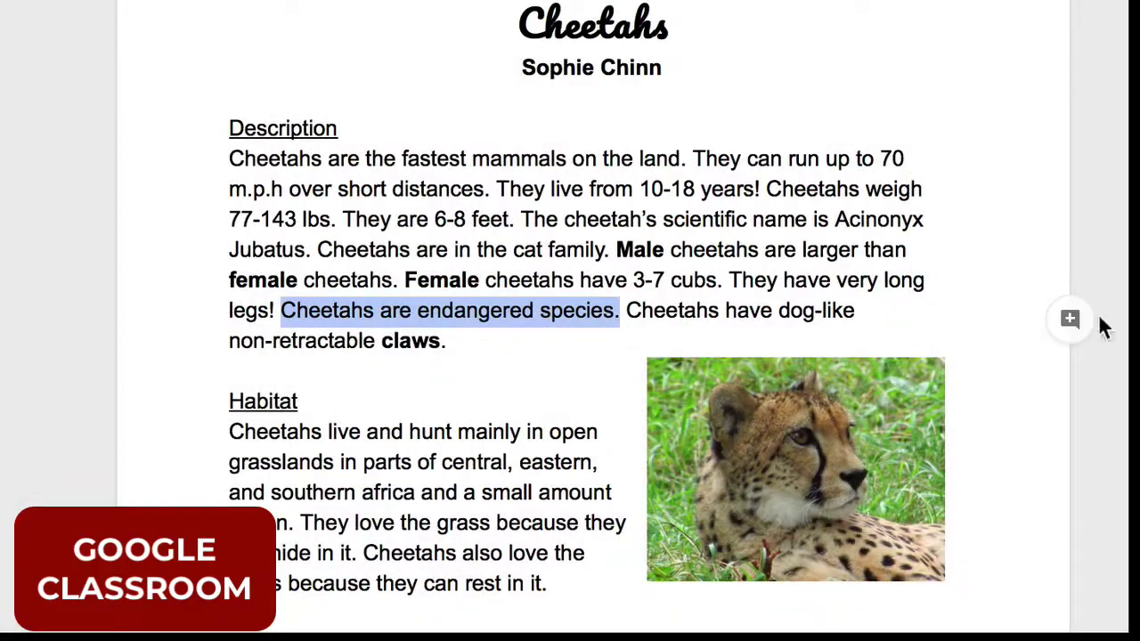
# Step: Comment 'You seem to be missing here.' on the endangered species sentence and place the cursor before 'endangered'
pyautogui.click(1068, 318)
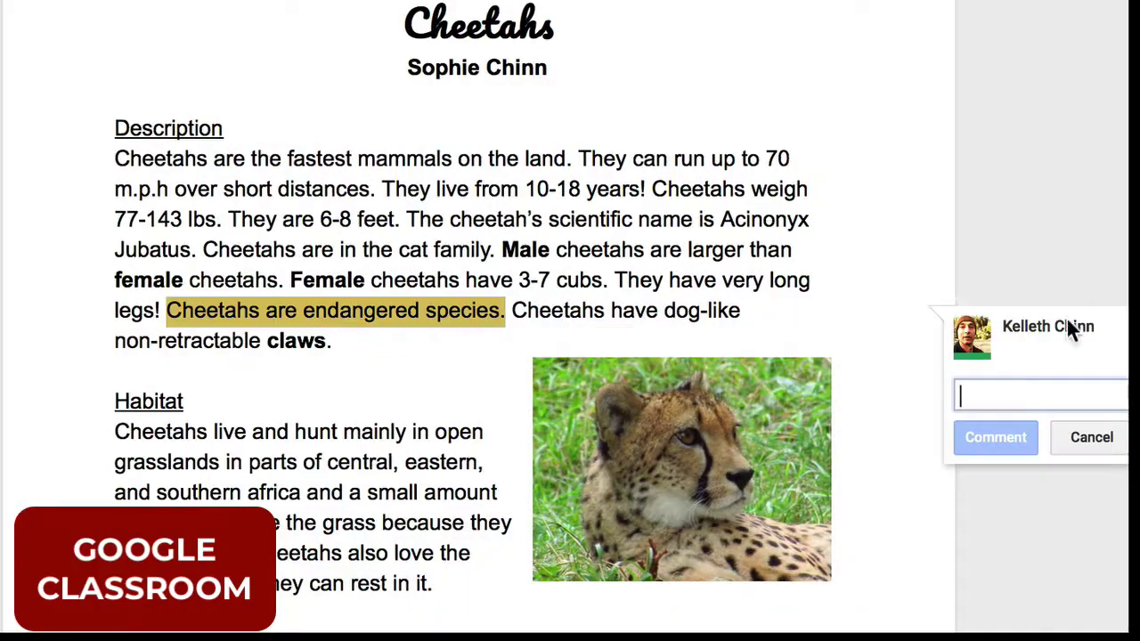
pyautogui.write('You seem to be missing here.')
pyautogui.click(1024, 458)
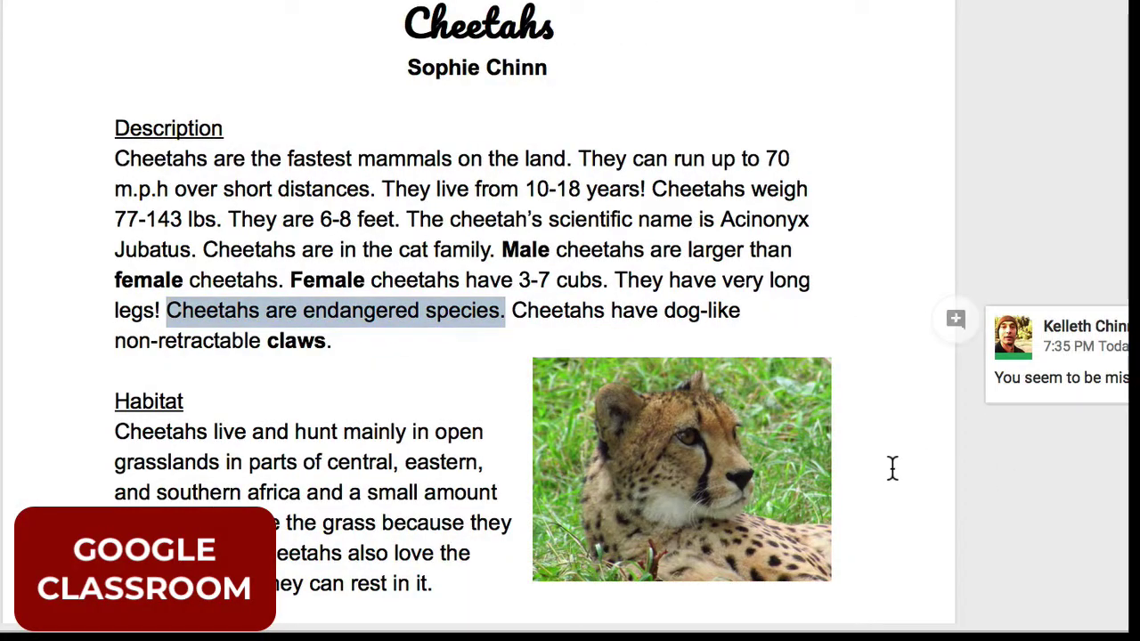
pyautogui.click(305, 521)
# Step: Finish titling the material 'Read about vertebrate animals here.' and attach the ducksters.com vertebrates link
pyautogui.write('an')
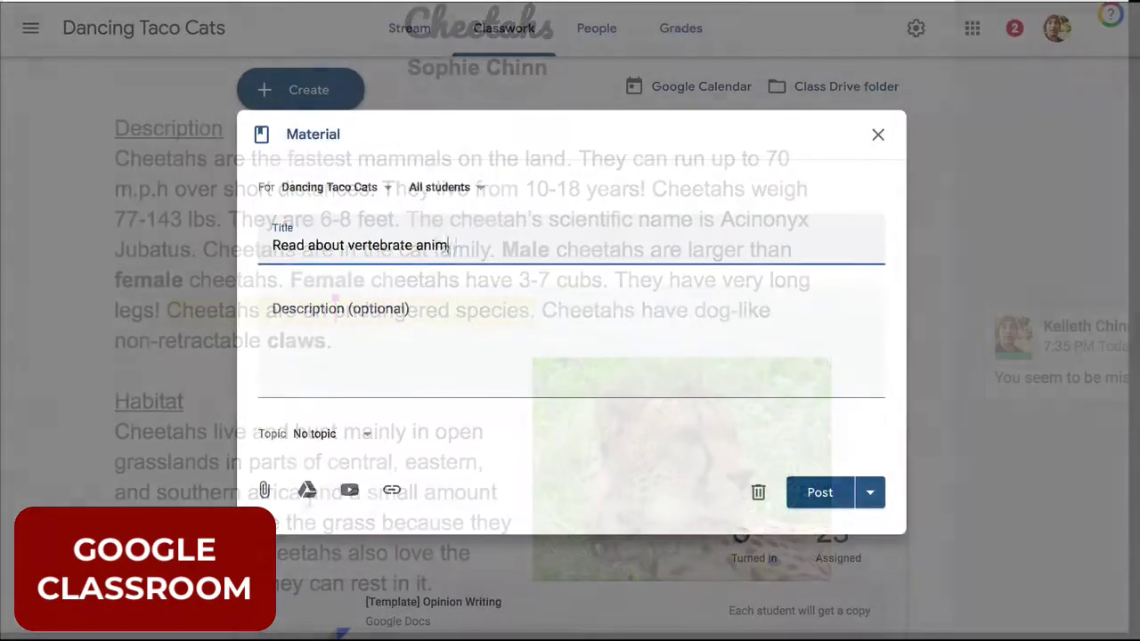
pyautogui.write('als here.')
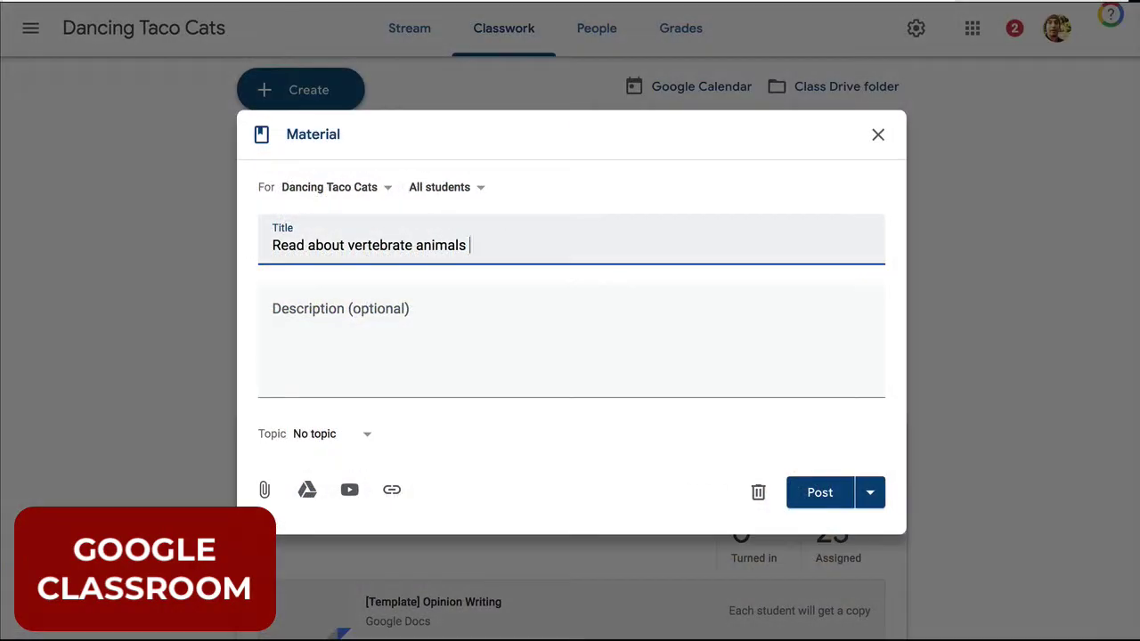
pyautogui.click(391, 489)
pyautogui.hotkey('ctrl', 'v')
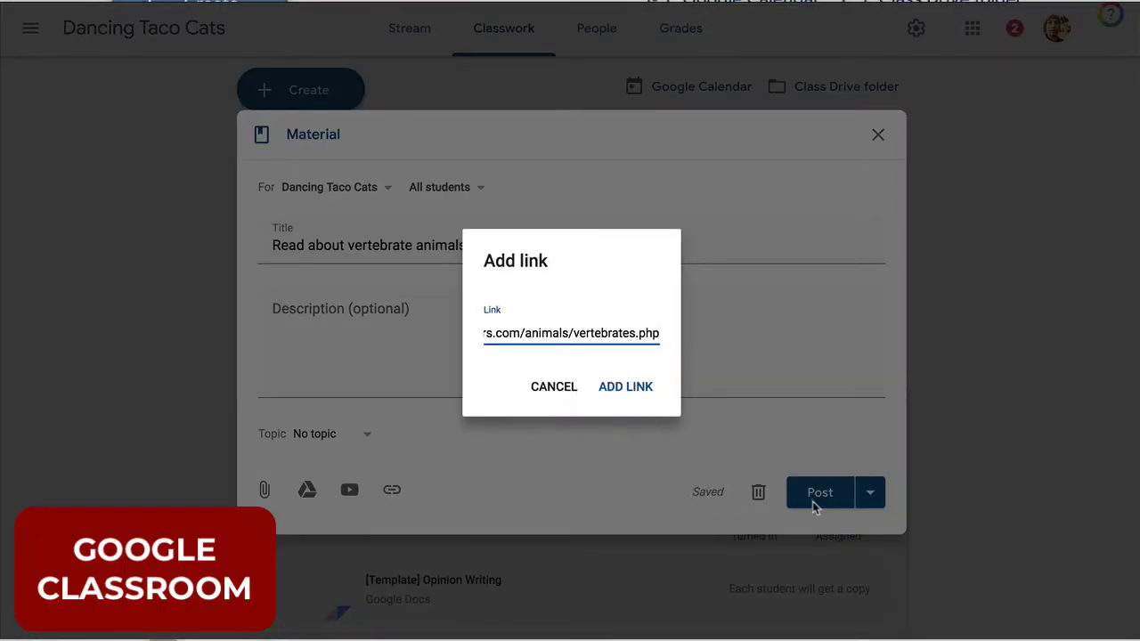
pyautogui.click(634, 386)
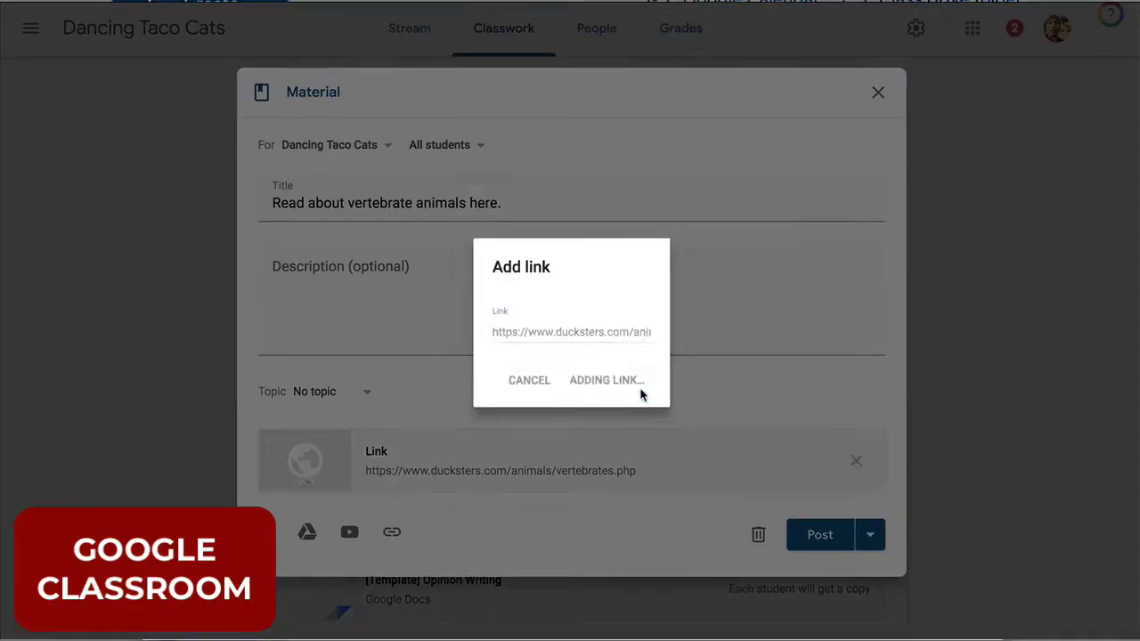